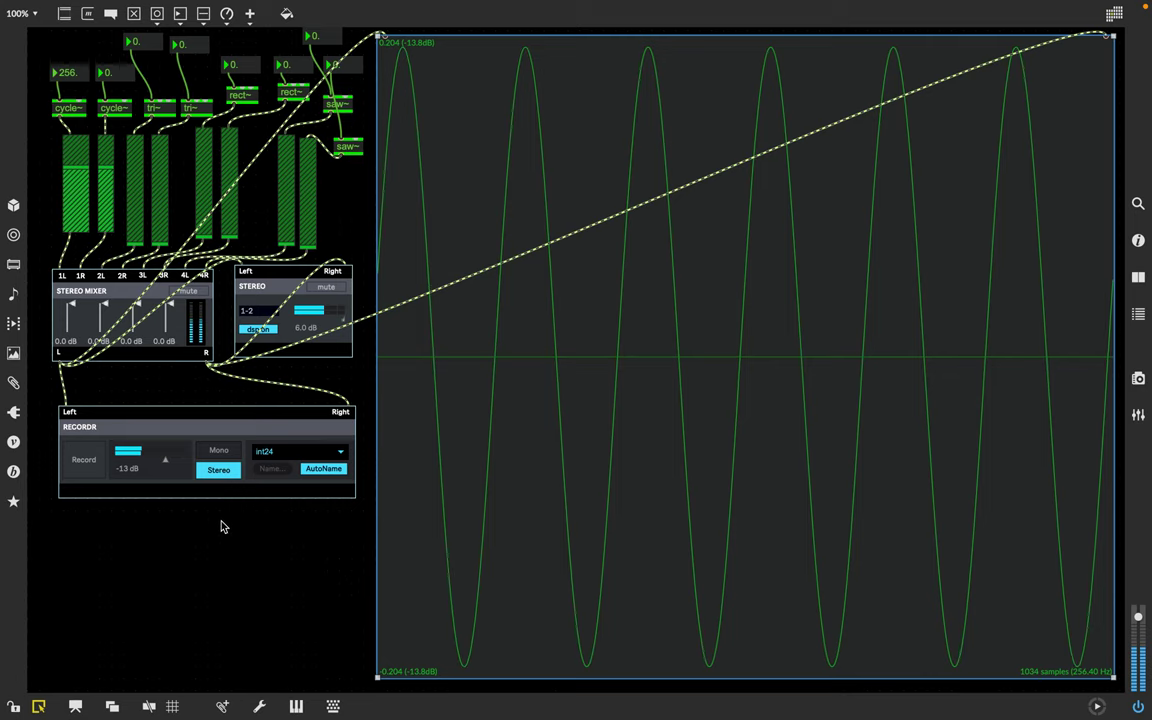
Set the first cycle~ mixer level so the 256 Hz sine peaks near 0.933 (-0.6 dB).
{"action": "left_click", "coordinate": [101, 174]}
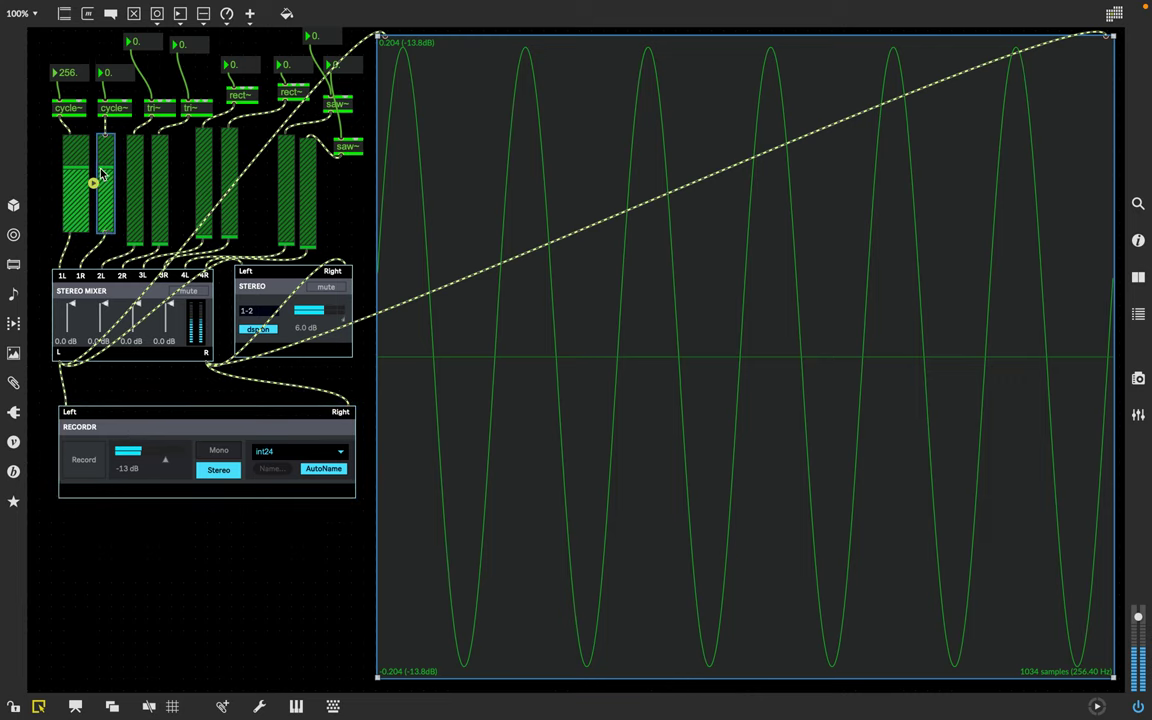
{"action": "left_click_drag", "start_coordinate": [72, 145], "coordinate": [74, 160]}
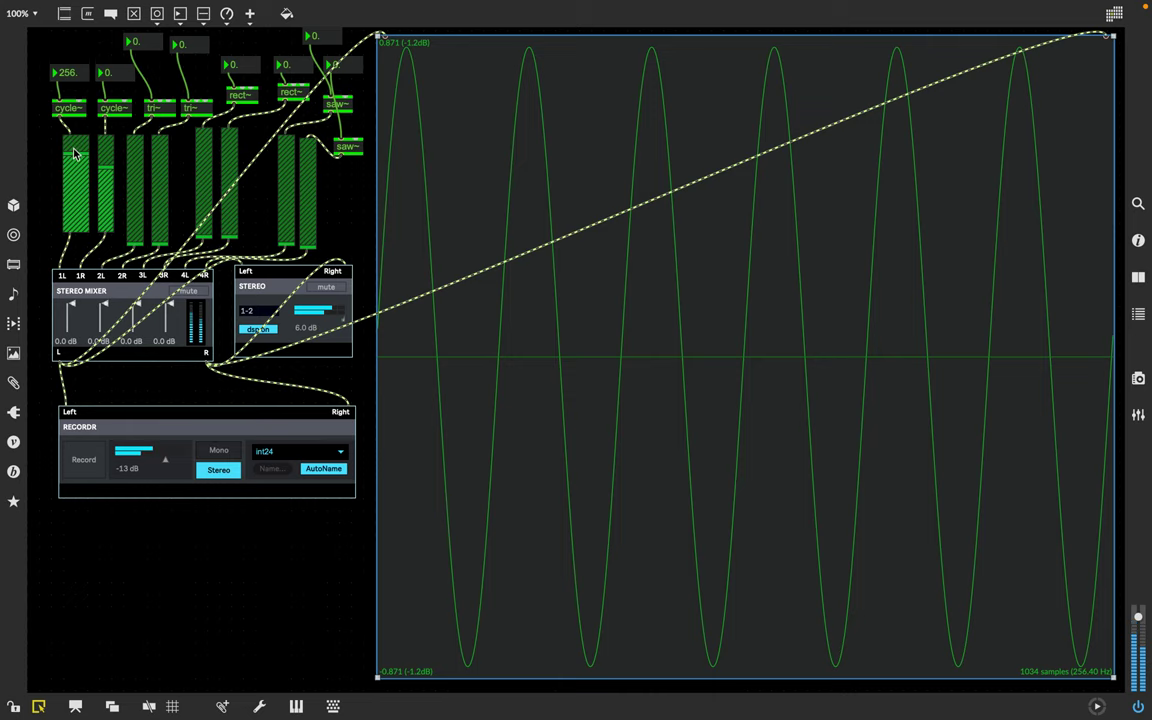
{"action": "left_click_drag", "start_coordinate": [74, 160], "coordinate": [74, 156]}
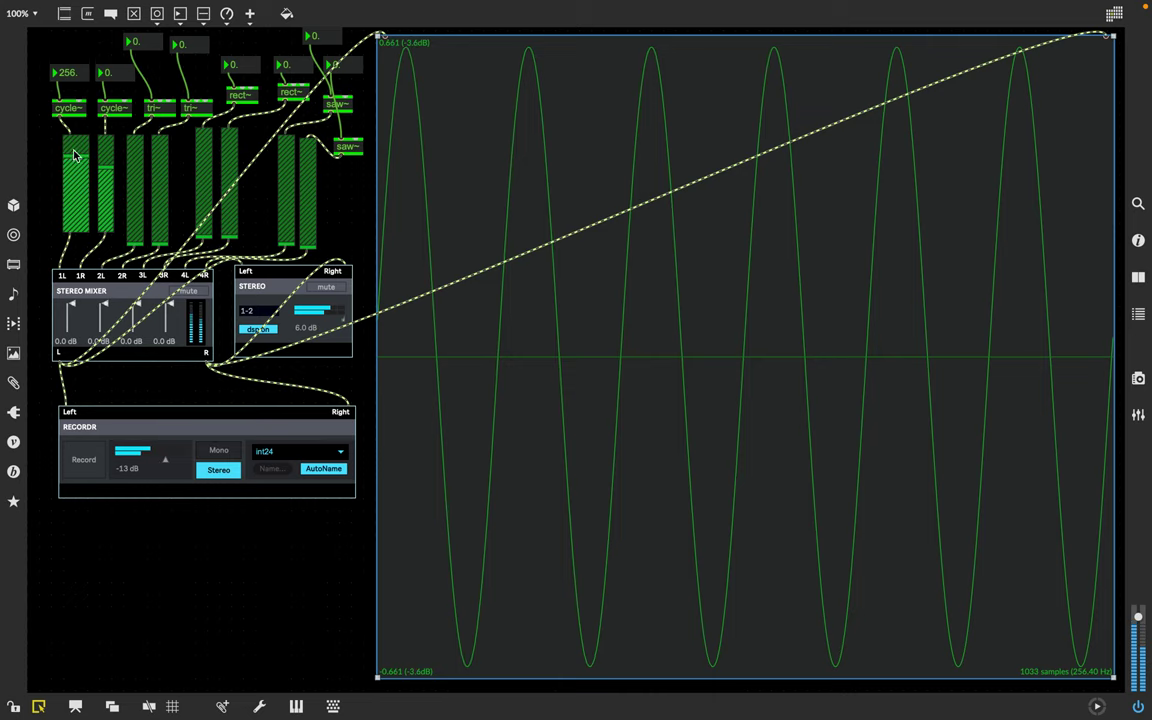
{"action": "left_click_drag", "start_coordinate": [74, 156], "coordinate": [101, 176]}
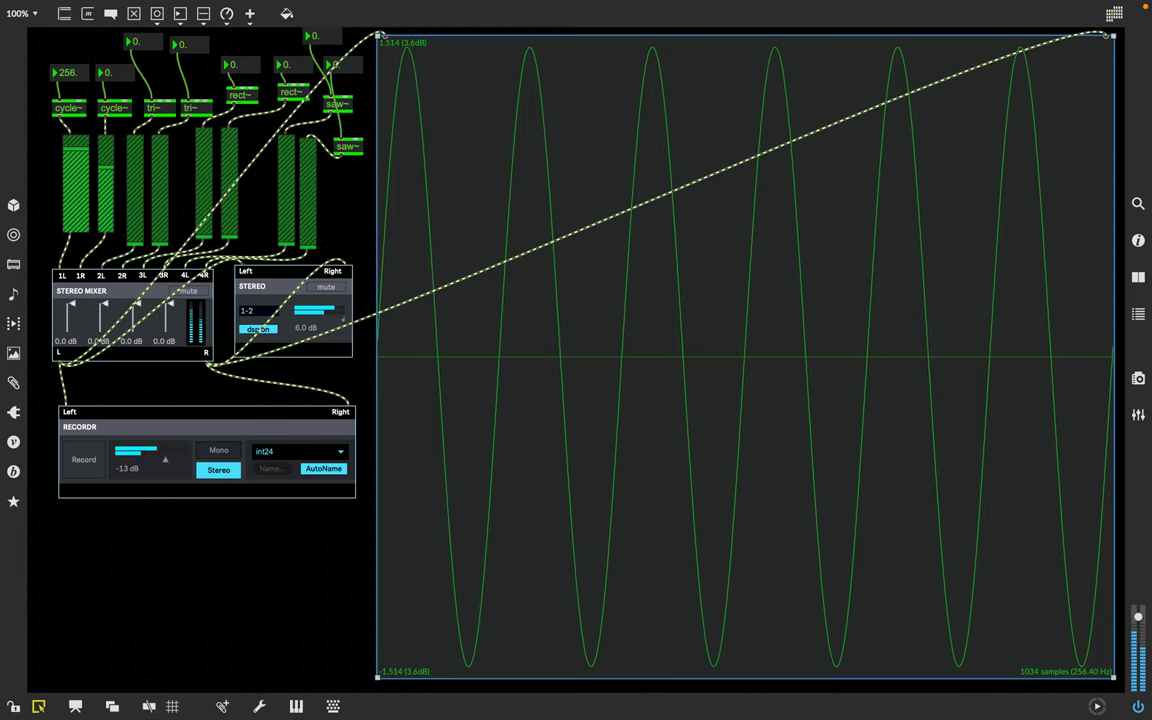
{"action": "left_click", "coordinate": [83, 157]}
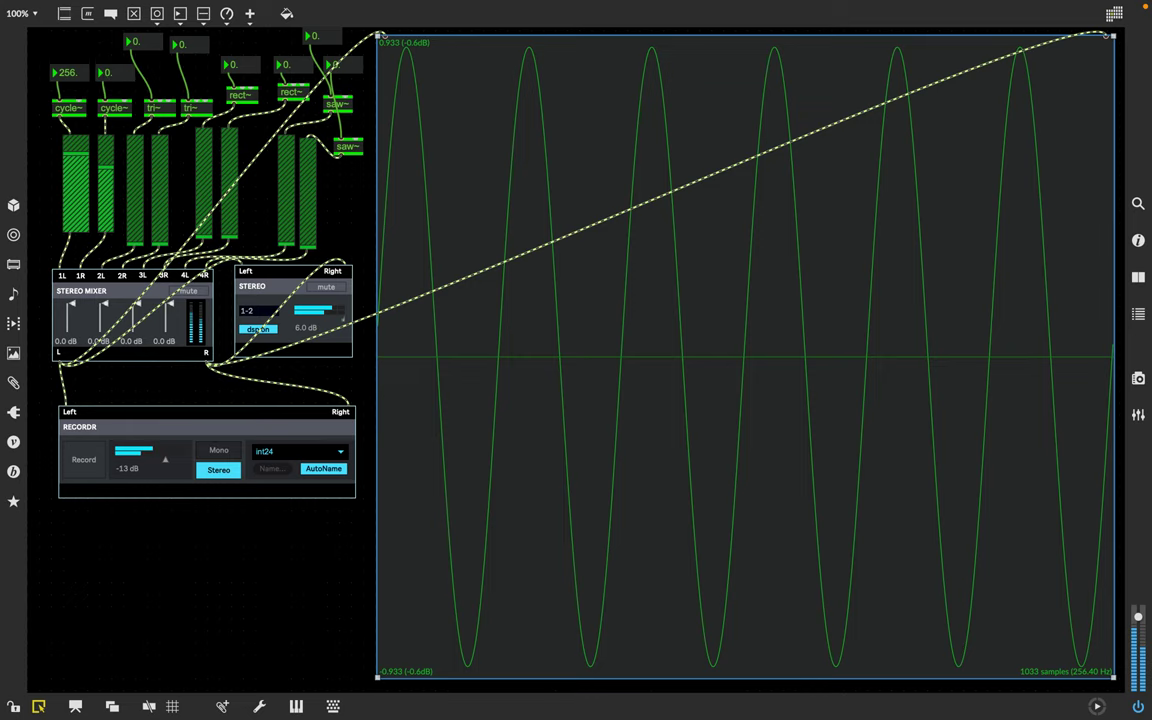
Tune the second cycle~ oscillator from 0 to 243 Hz, detuned against the first at 256.
{"action": "mouse_move", "coordinate": [108, 79]}
{"action": "left_mouse_down"}
{"action": "mouse_move", "coordinate": [109, 60]}
{"action": "mouse_move", "coordinate": [110, 70]}
{"action": "left_mouse_up"}
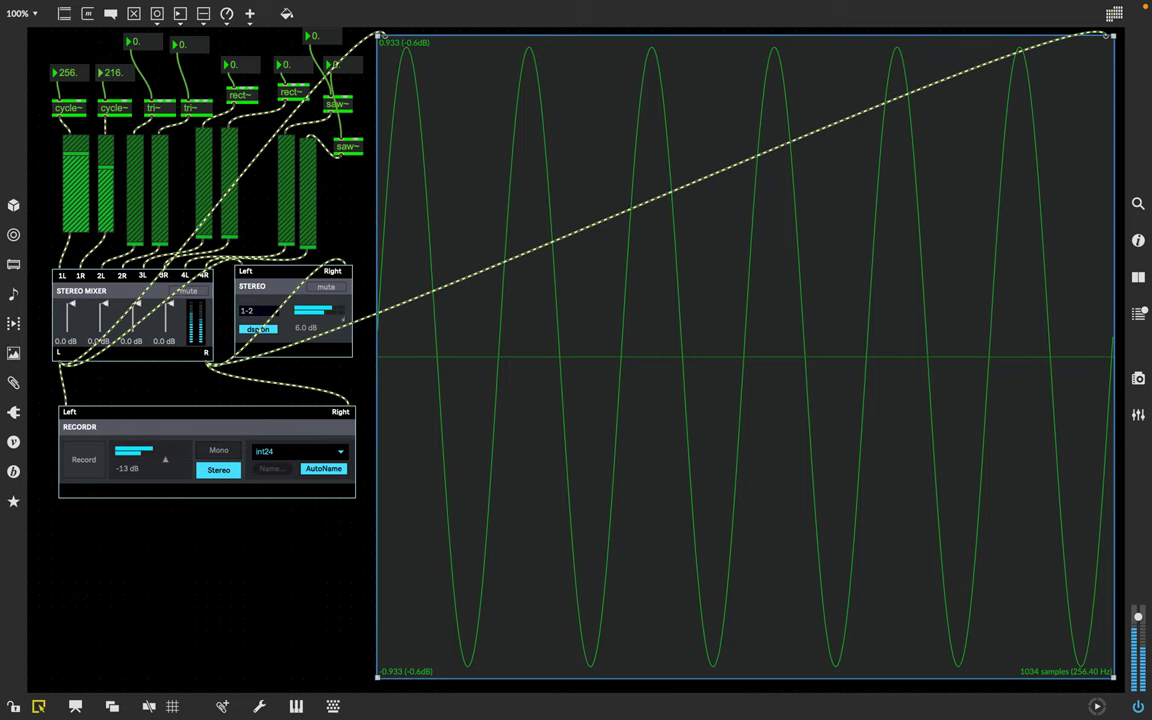
{"action": "left_click_drag", "start_coordinate": [110, 84], "coordinate": [110, 70]}
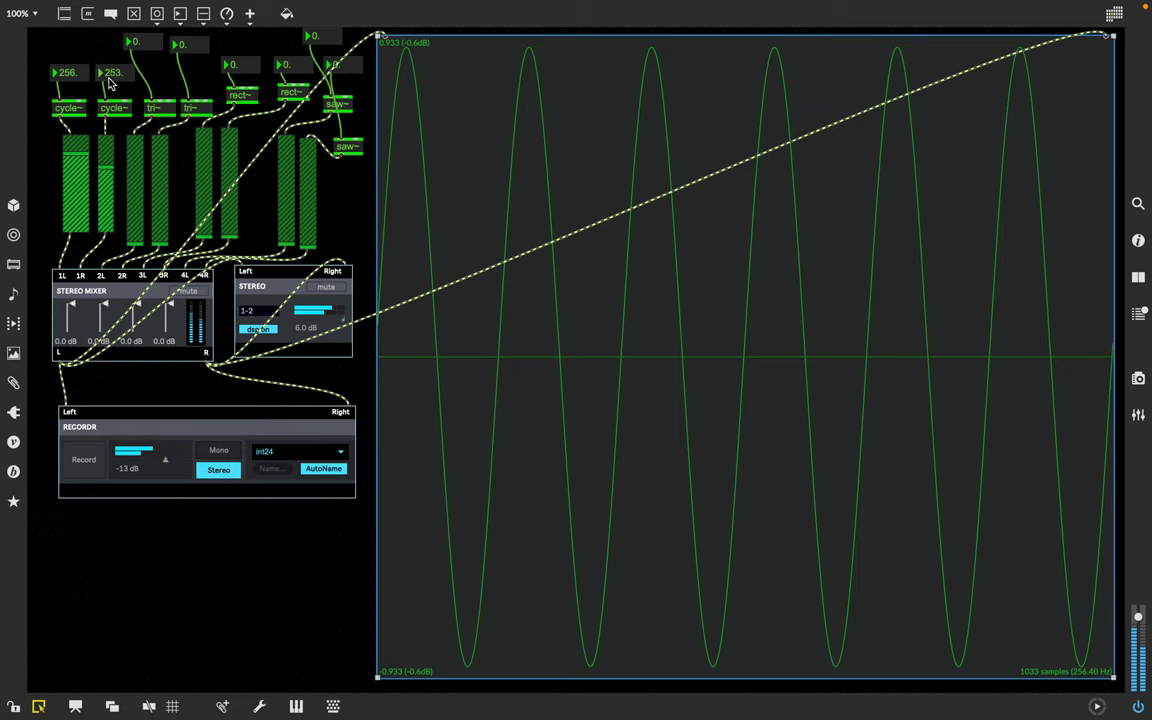
{"action": "left_click", "coordinate": [111, 109]}
{"action": "left_click_drag", "start_coordinate": [110, 72], "coordinate": [125, 107]}
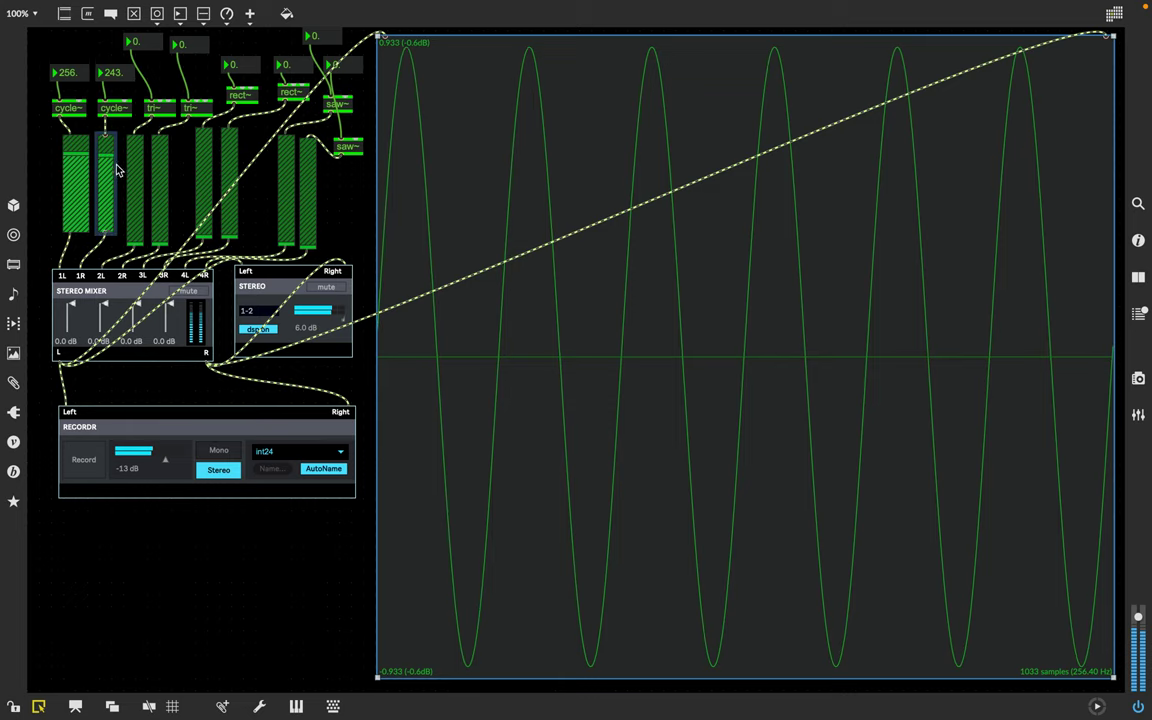
{"action": "left_click", "coordinate": [132, 190]}
{"action": "left_click", "coordinate": [157, 120]}
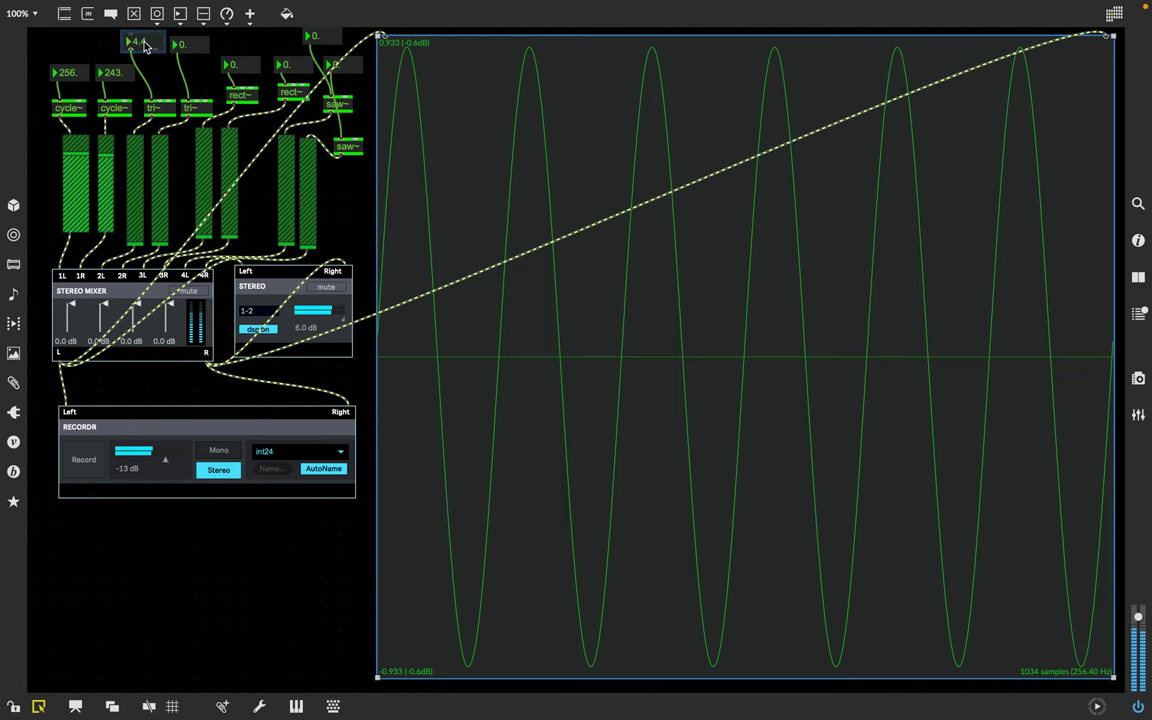
Bring the first tri~ frequency up to 241 Hz, then back down to 231 Hz.
{"action": "left_click_drag", "start_coordinate": [140, 52], "coordinate": [145, 47]}
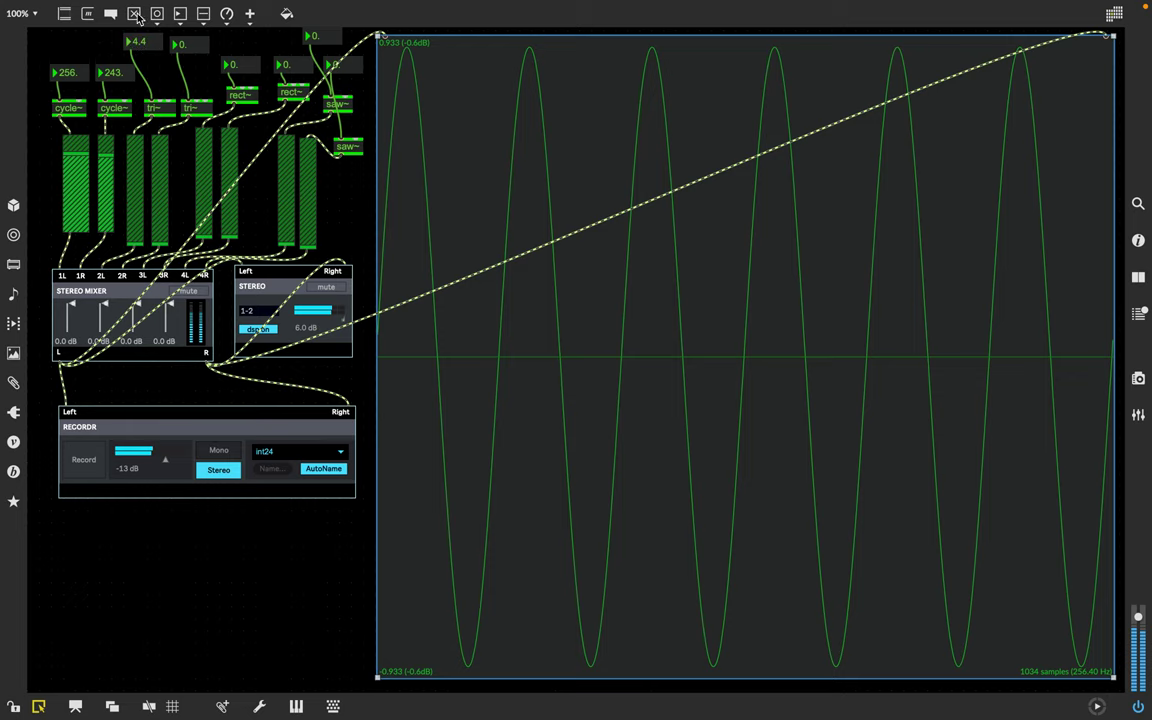
{"action": "left_click_drag", "start_coordinate": [138, 61], "coordinate": [140, 40]}
{"action": "left_click_drag", "start_coordinate": [140, 50], "coordinate": [140, 42]}
{"action": "left_click_drag", "start_coordinate": [140, 42], "coordinate": [140, 36]}
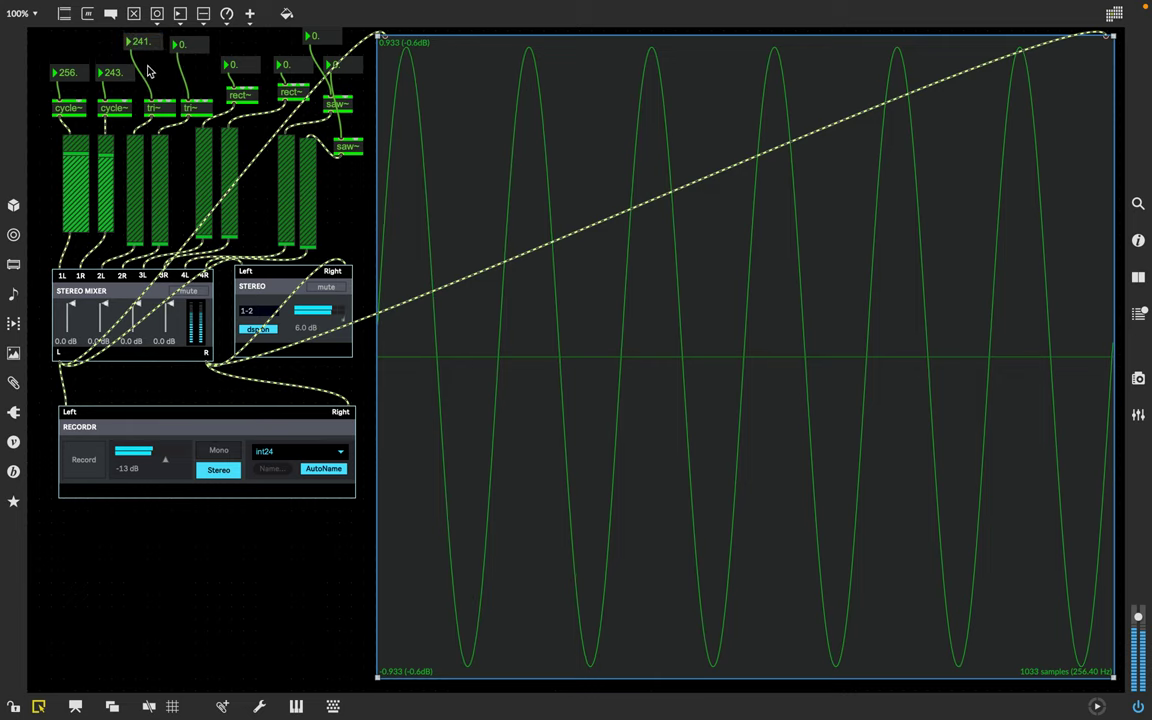
{"action": "left_click_drag", "start_coordinate": [140, 42], "coordinate": [142, 50]}
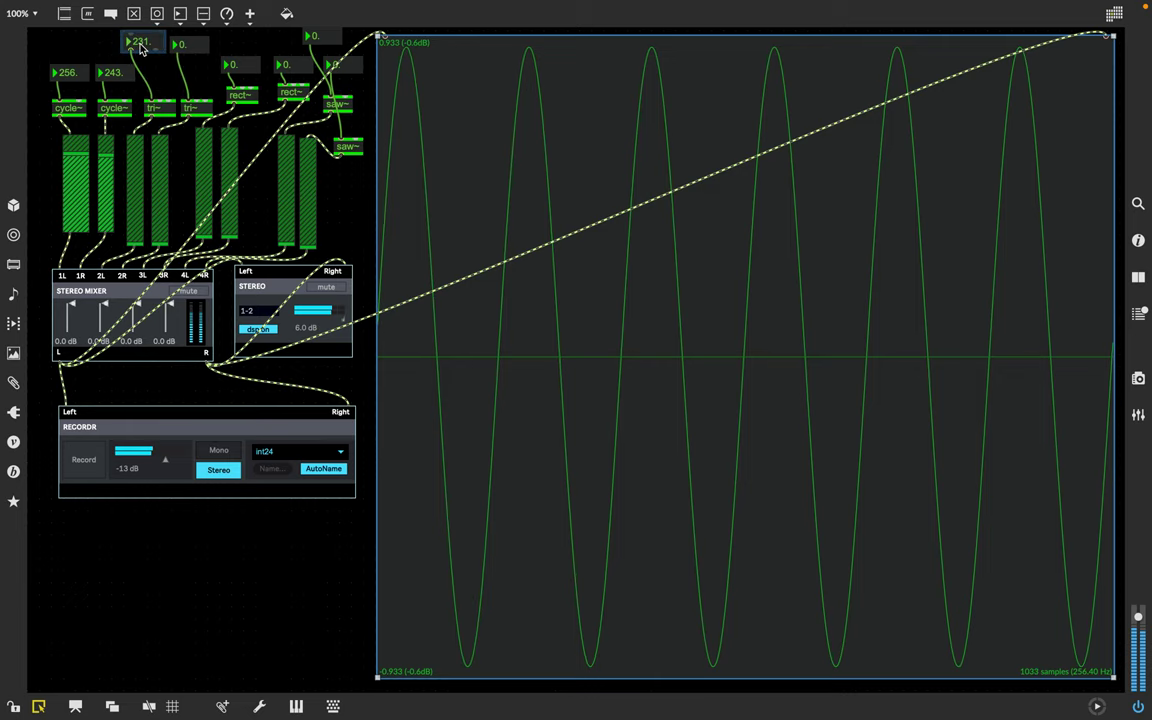
{"action": "left_click", "coordinate": [146, 188]}
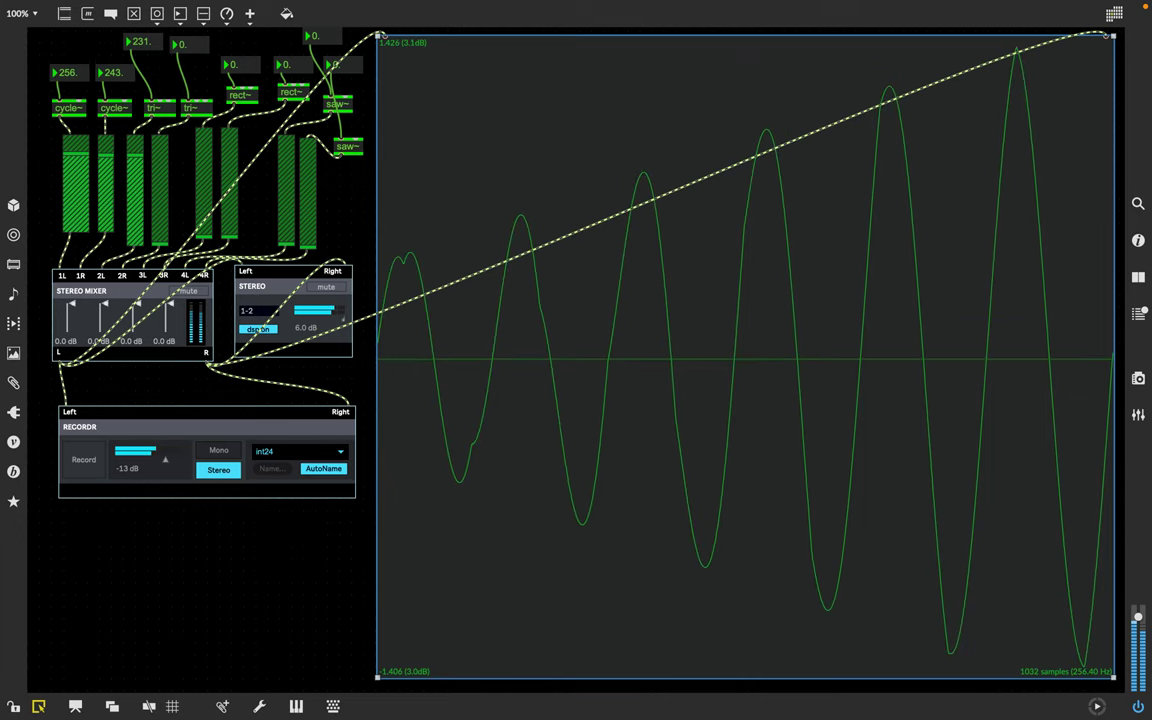
{"action": "left_click", "coordinate": [182, 52]}
{"action": "type", "text": "246."}
Lock the patcher, set the second tri~ to 276 Hz and raise the first saw~ to 172.
{"action": "left_click", "coordinate": [12, 707]}
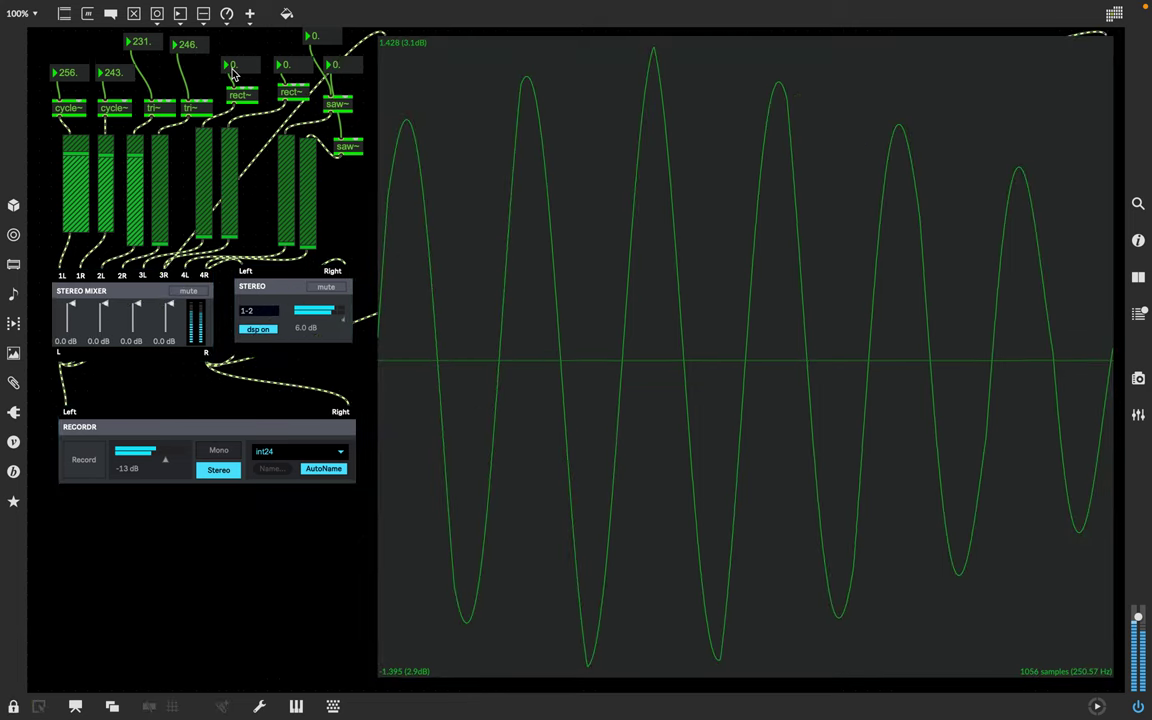
{"action": "scroll", "coordinate": [221, 62], "scroll_direction": "up", "scroll_amount": 1}
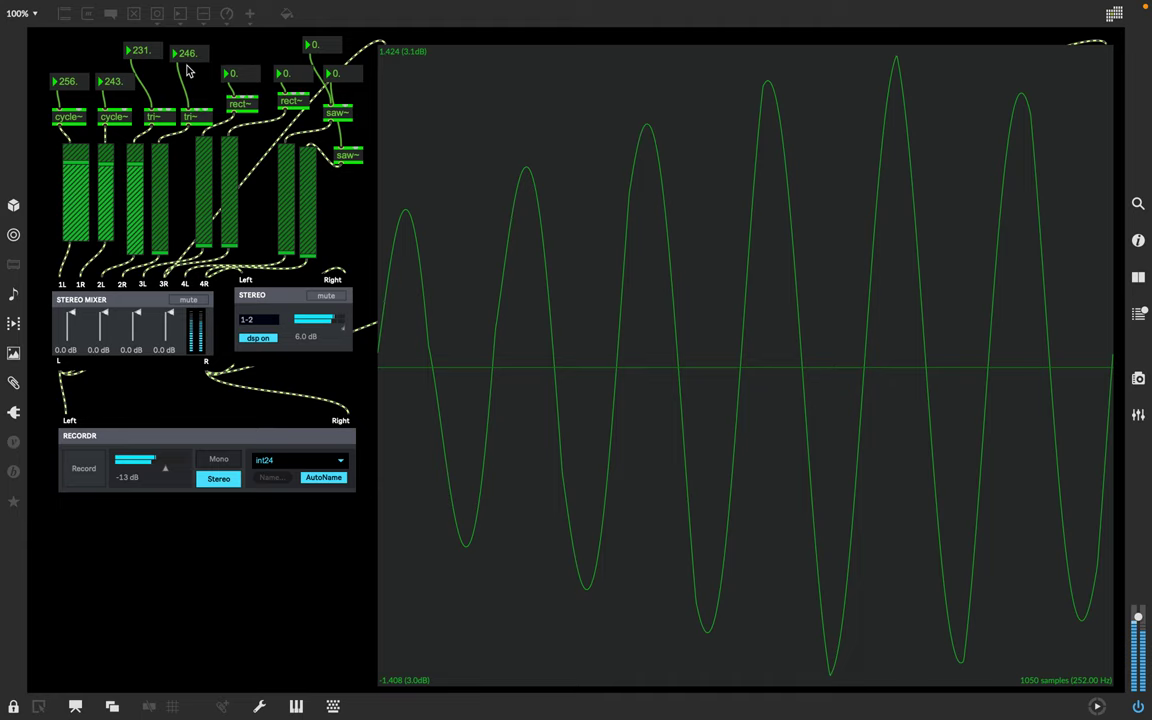
{"action": "left_click_drag", "start_coordinate": [188, 70], "coordinate": [172, 60]}
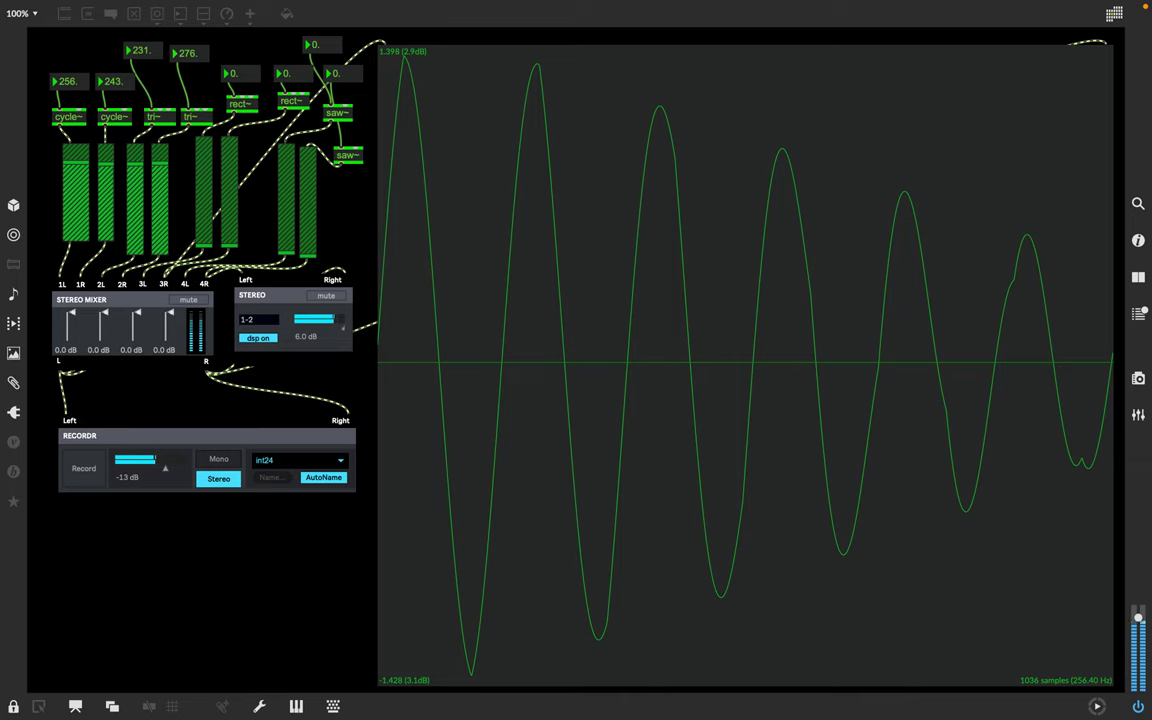
{"action": "left_click_drag", "start_coordinate": [336, 80], "coordinate": [336, 5]}
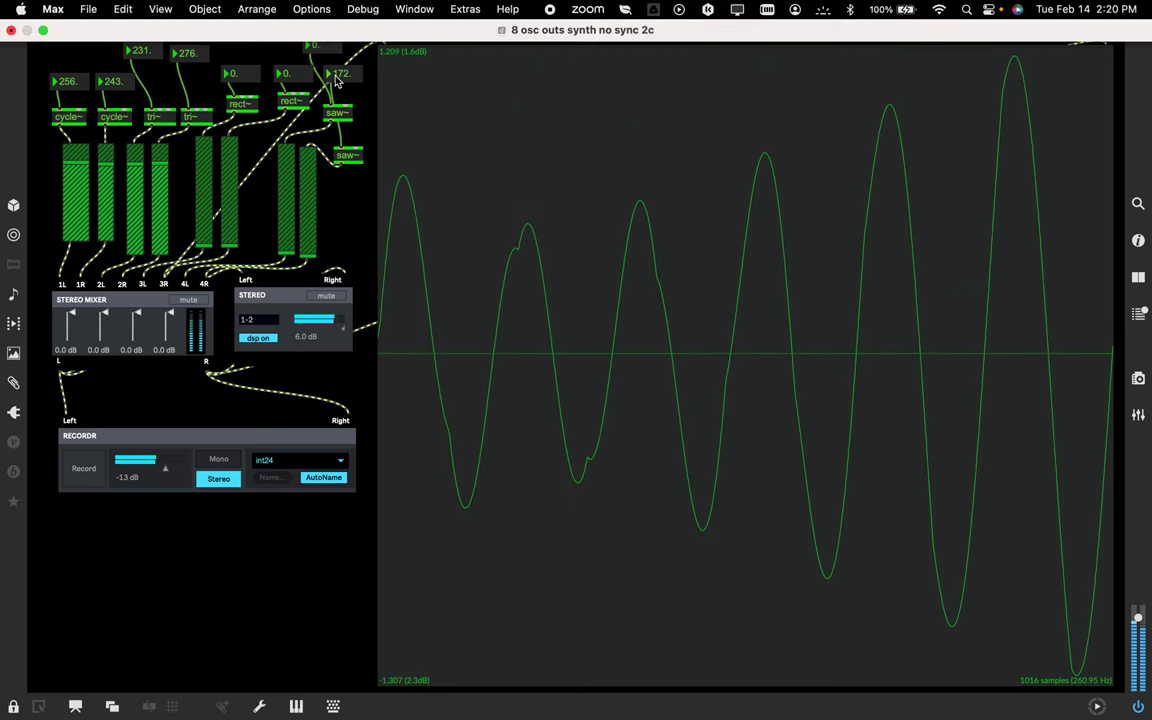
Raise the first saw~ frequency through 212 and 246 up to 299 Hz.
{"action": "left_click_drag", "start_coordinate": [337, 80], "coordinate": [337, 40]}
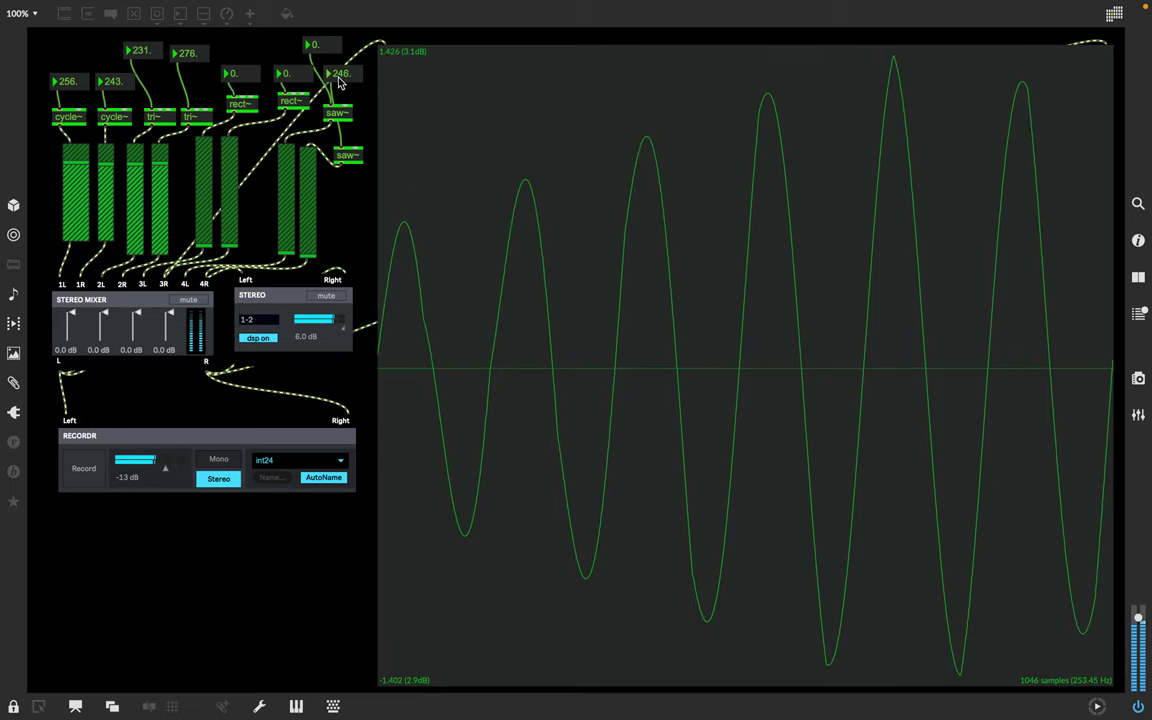
{"action": "left_click_drag", "start_coordinate": [338, 84], "coordinate": [338, 66]}
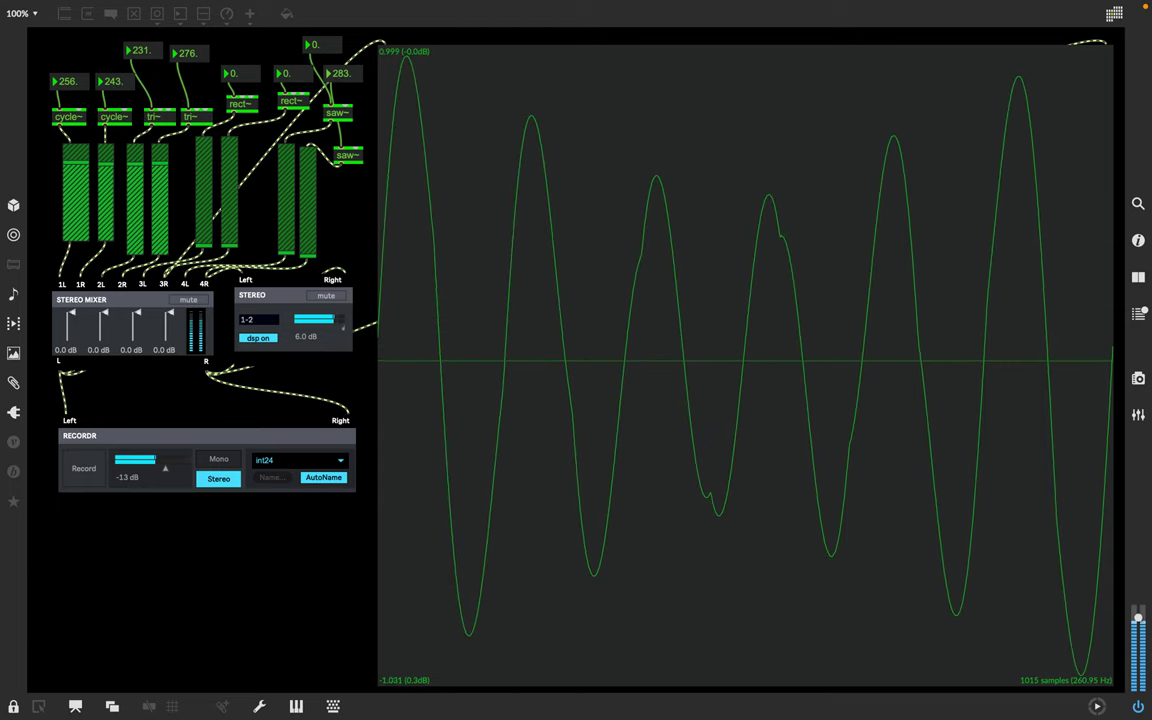
{"action": "left_click_drag", "start_coordinate": [338, 83], "coordinate": [338, 72]}
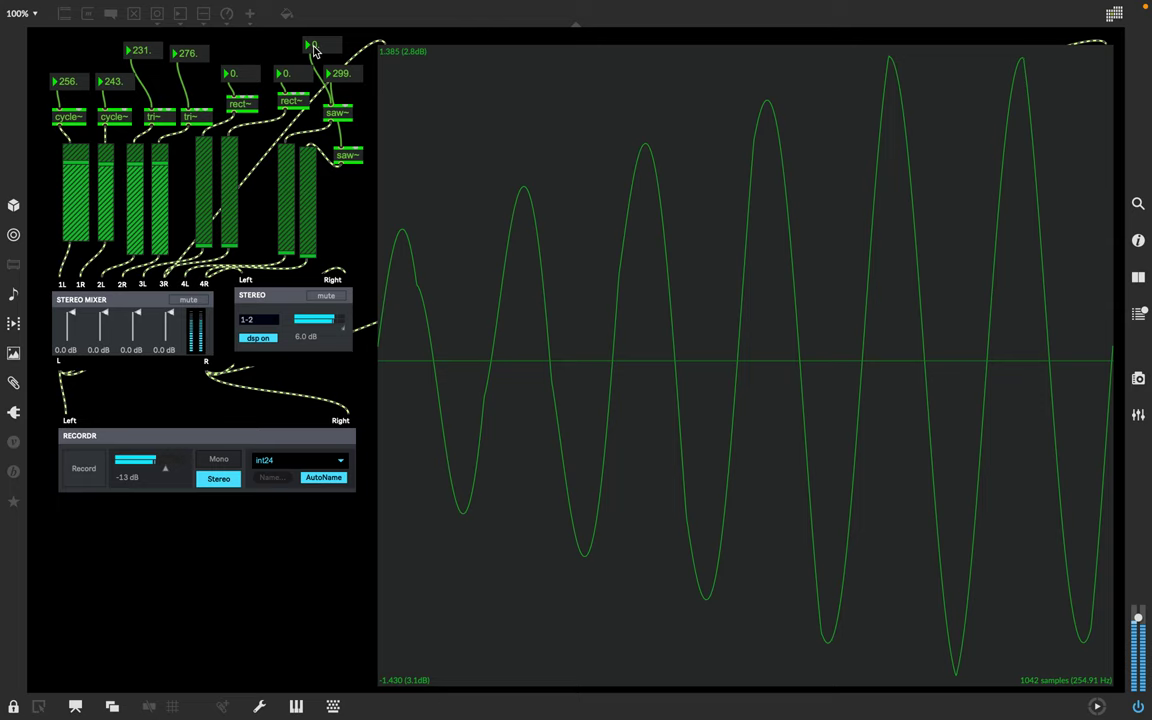
Tune the second saw~ oscillator to 318 Hz and enable the saw~ pair in the mix.
{"action": "left_click_drag", "start_coordinate": [313, 50], "coordinate": [312, 30]}
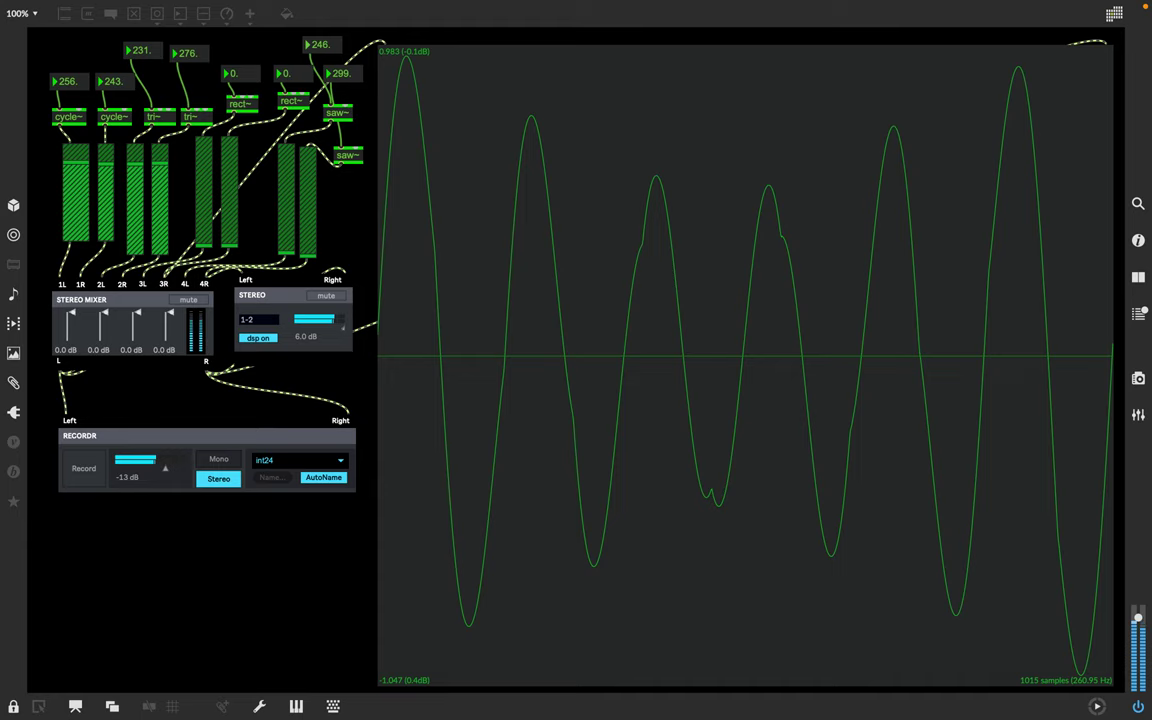
{"action": "left_click_drag", "start_coordinate": [313, 52], "coordinate": [313, 52]}
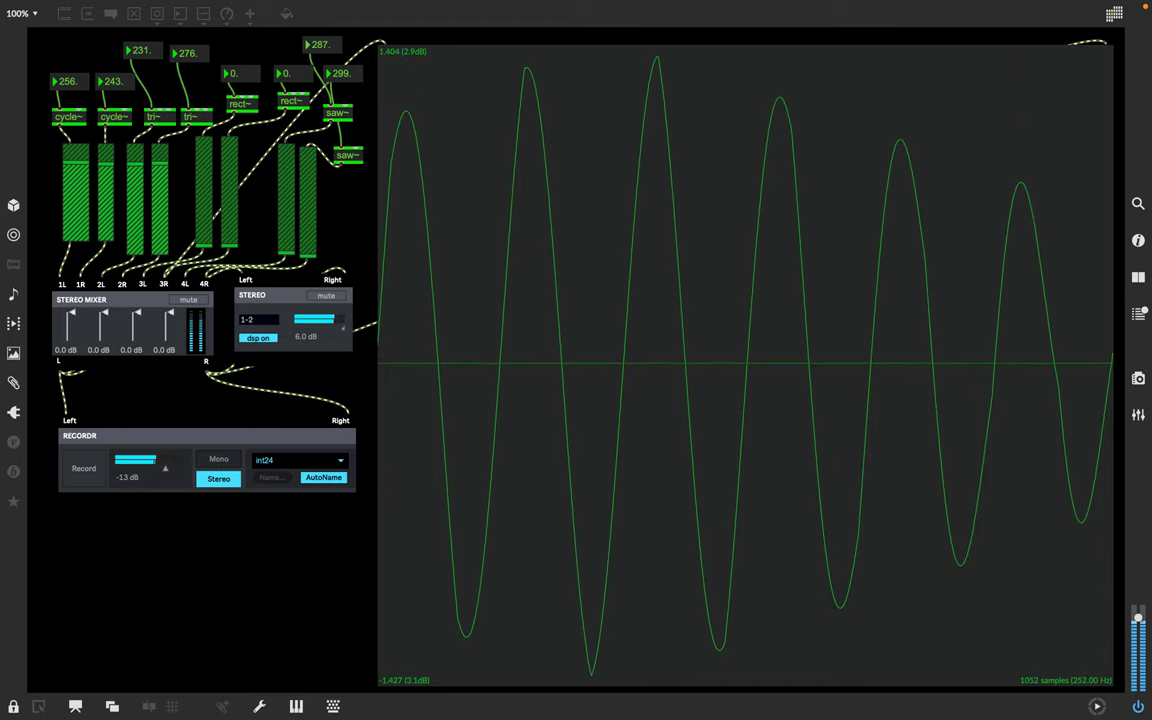
{"action": "left_click_drag", "start_coordinate": [313, 52], "coordinate": [313, 52]}
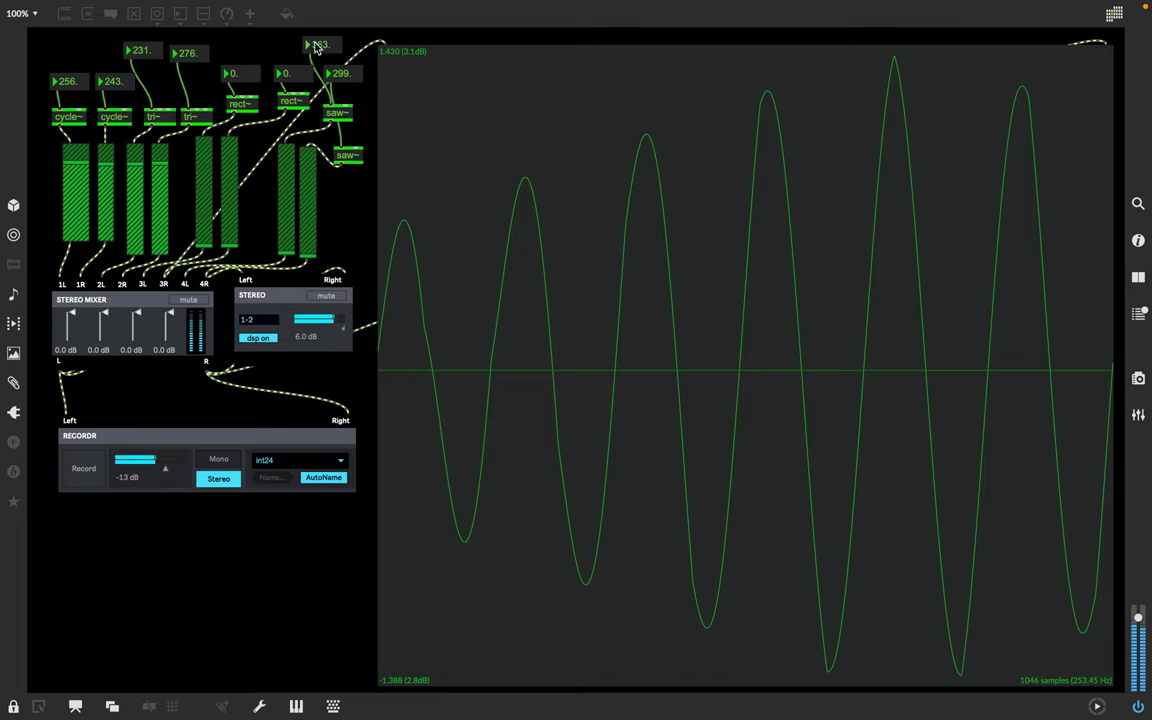
{"action": "left_click_drag", "start_coordinate": [316, 47], "coordinate": [290, 50]}
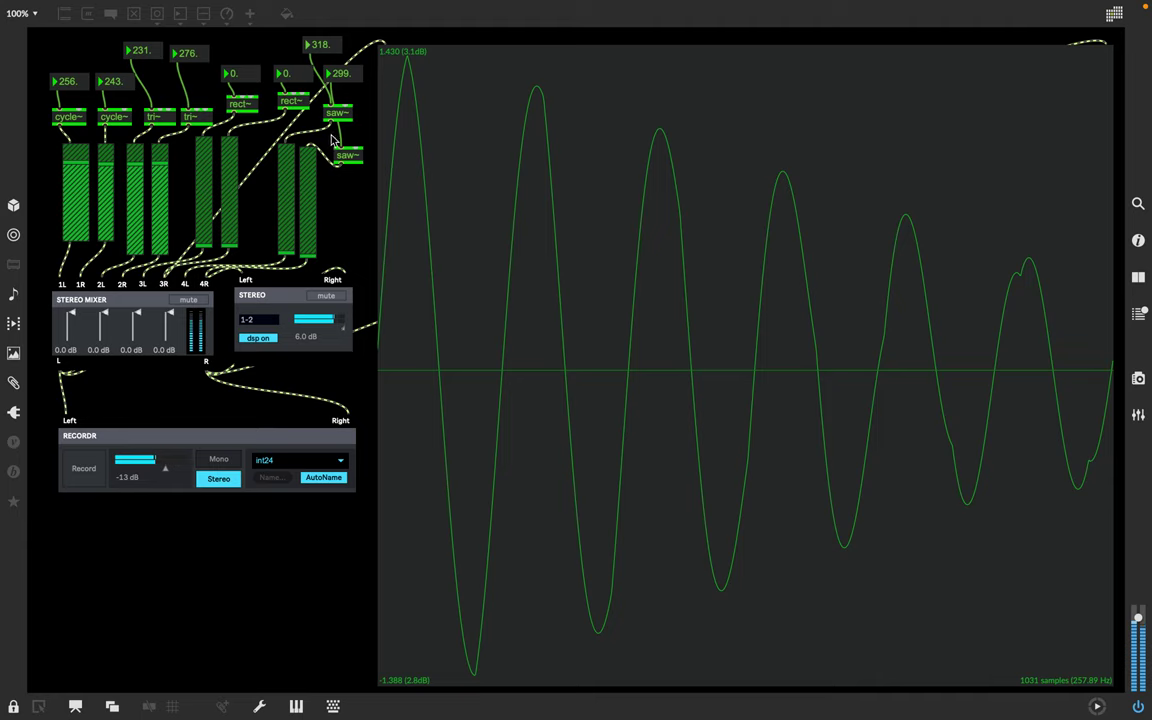
{"action": "left_click", "coordinate": [288, 165]}
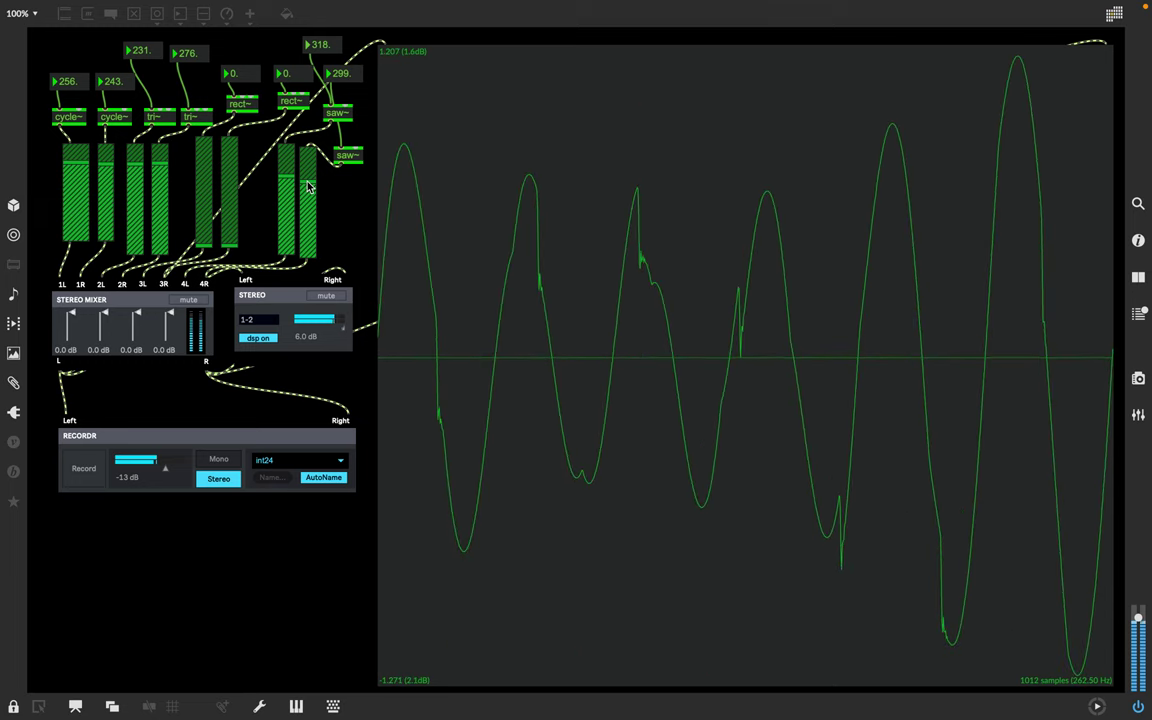
Enter 98 as the left rect~ frequency, then drag it up to 487 Hz.
{"action": "left_click", "coordinate": [234, 74]}
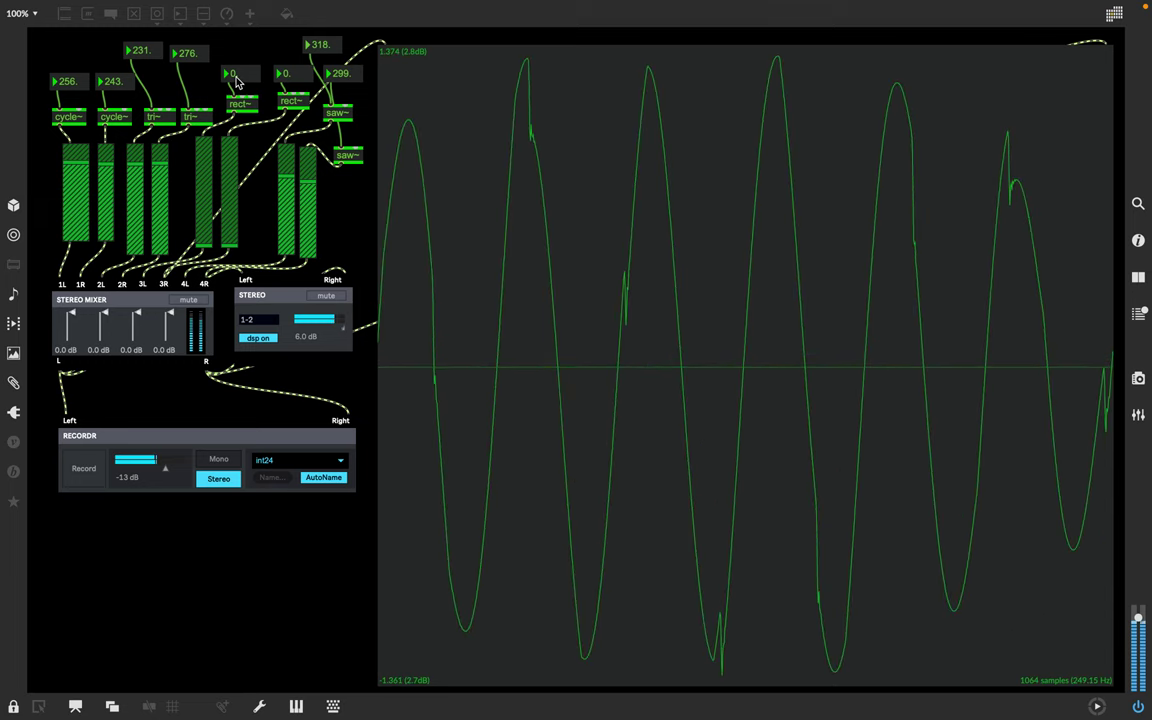
{"action": "type", "text": "98"}
{"action": "key", "text": "Return"}
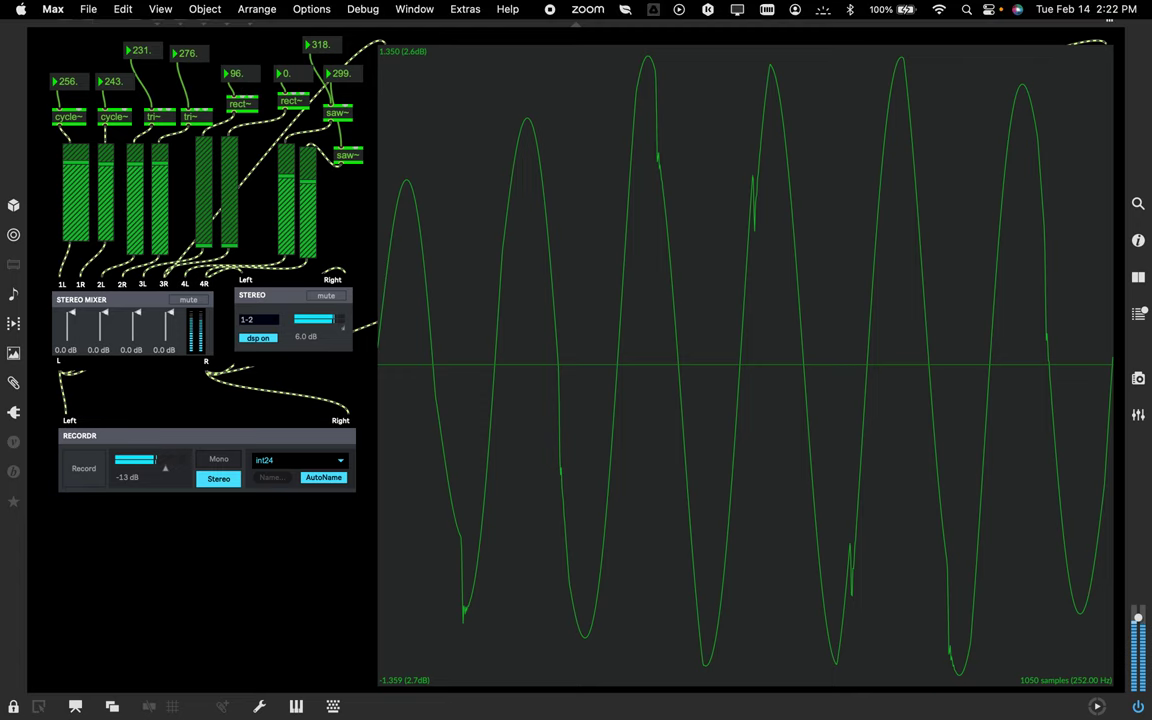
{"action": "left_click_drag", "start_coordinate": [236, 80], "coordinate": [236, 83]}
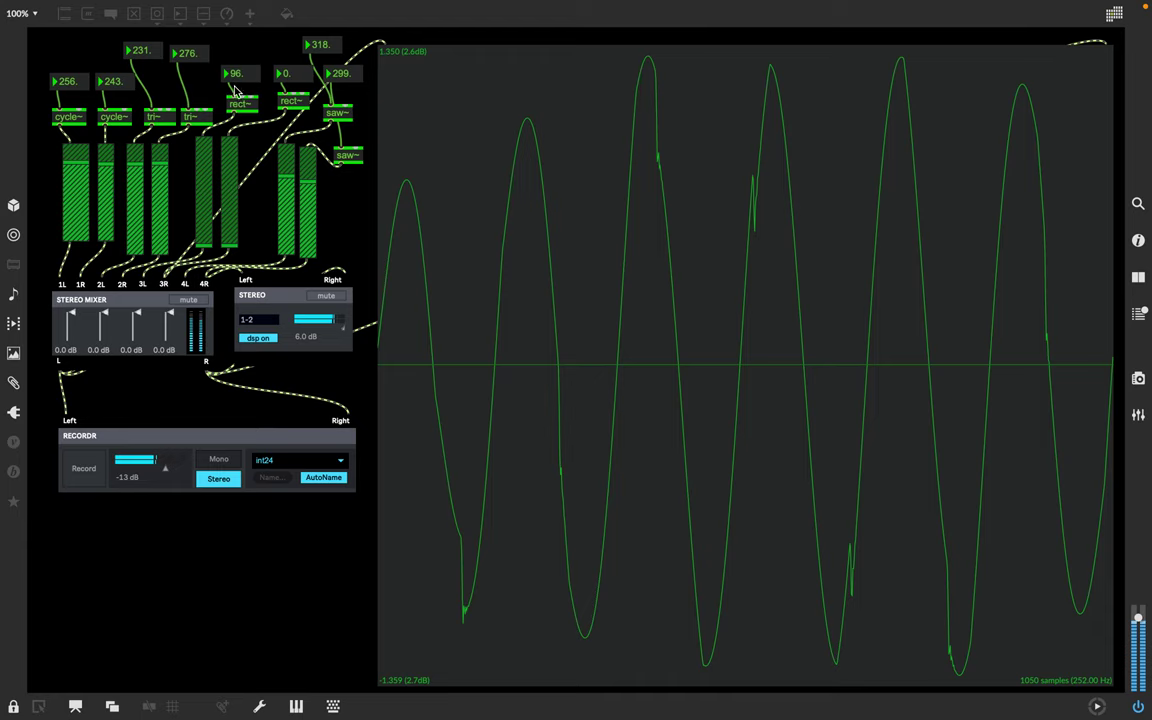
{"action": "mouse_move", "coordinate": [238, 76]}
{"action": "left_mouse_down"}
{"action": "mouse_move", "coordinate": [216, 70]}
{"action": "mouse_move", "coordinate": [233, 40]}
{"action": "left_mouse_up"}
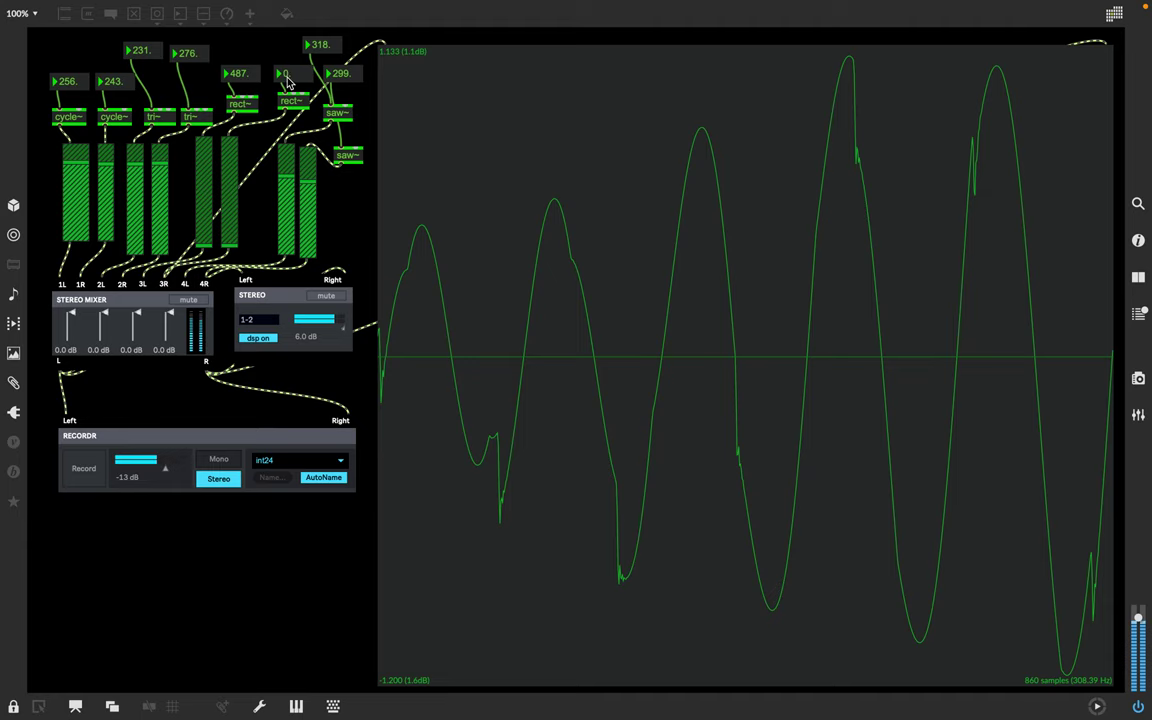
Take the right rect~ frequency through 214, 307 and 361 up to 433 Hz.
{"action": "left_click_drag", "start_coordinate": [287, 82], "coordinate": [287, 60]}
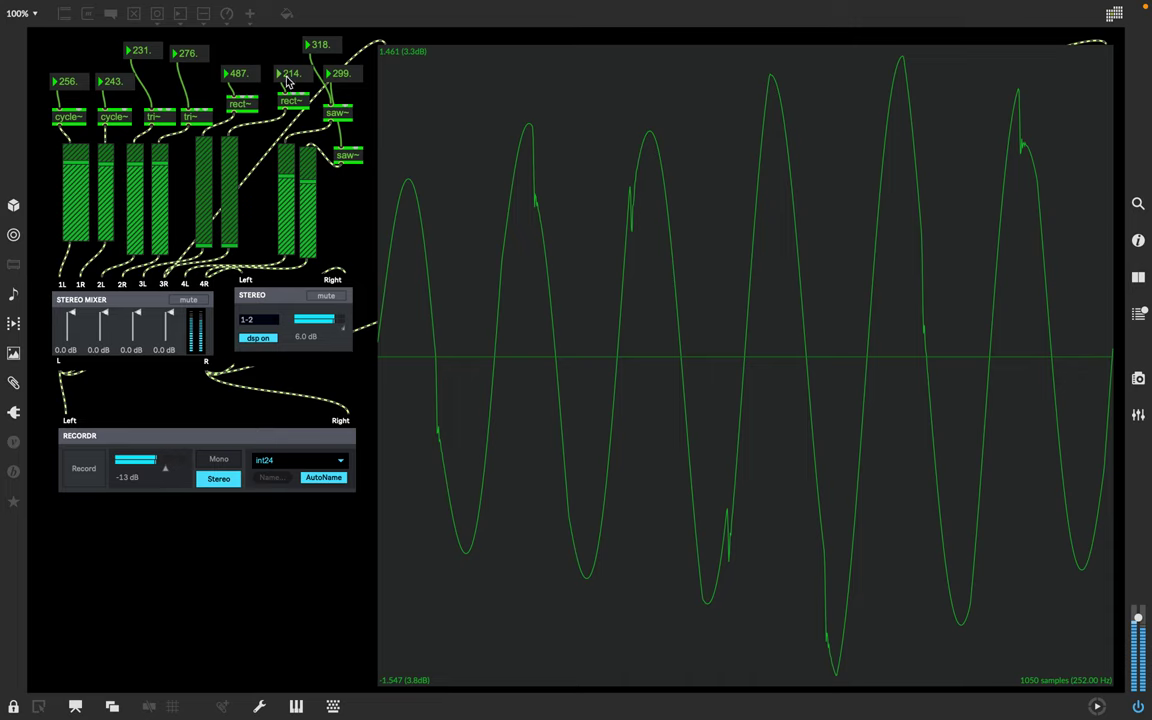
{"action": "left_click_drag", "start_coordinate": [286, 82], "coordinate": [286, 82]}
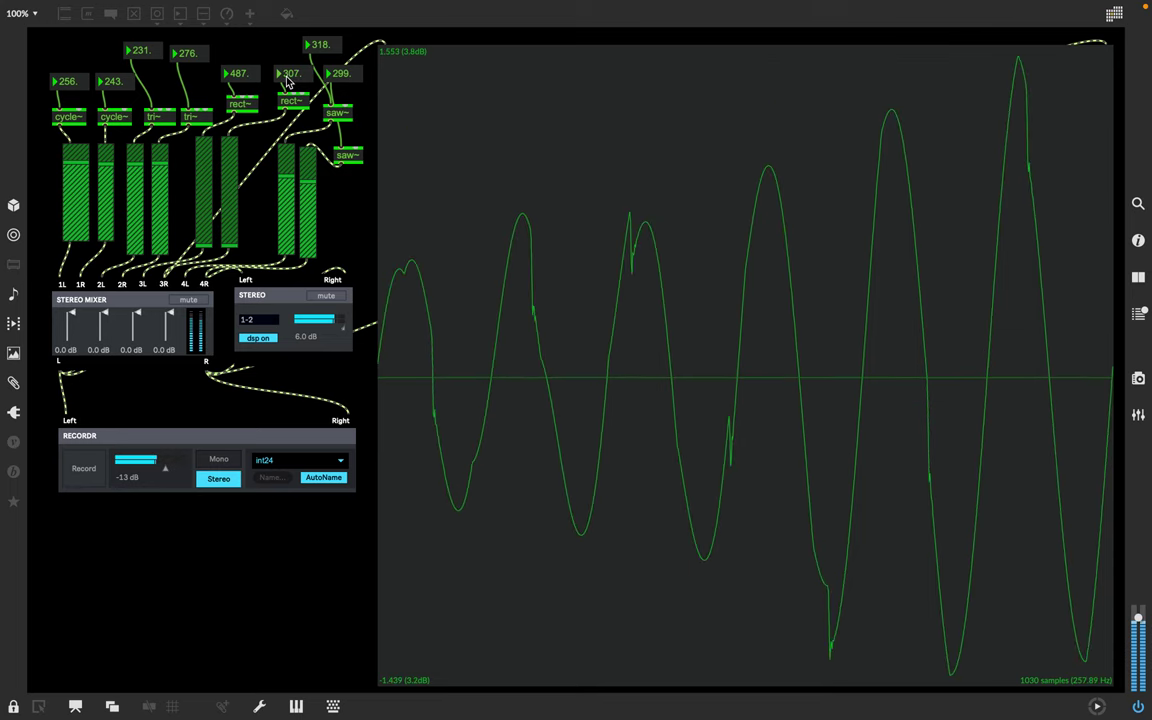
{"action": "left_click_drag", "start_coordinate": [286, 82], "coordinate": [296, 18]}
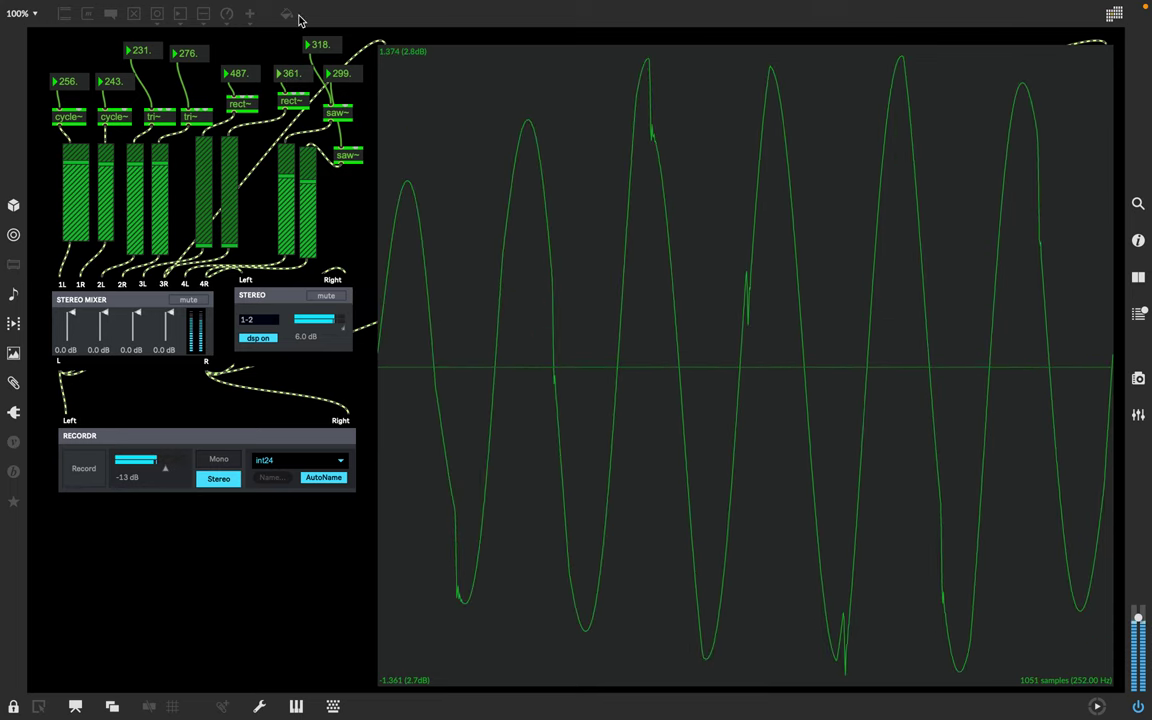
{"action": "left_click_drag", "start_coordinate": [290, 73], "coordinate": [290, 40]}
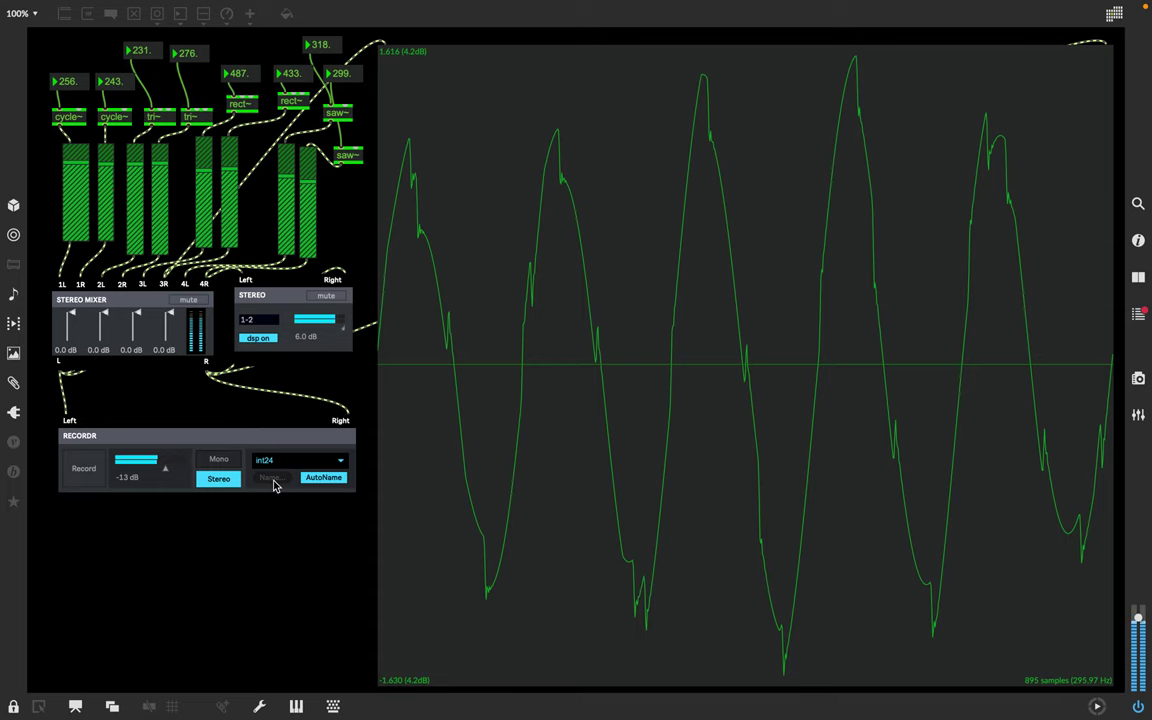
Disable AutoName, save the recording as snd.wav in WAVE format, and start recording.
{"action": "left_click", "coordinate": [272, 479]}
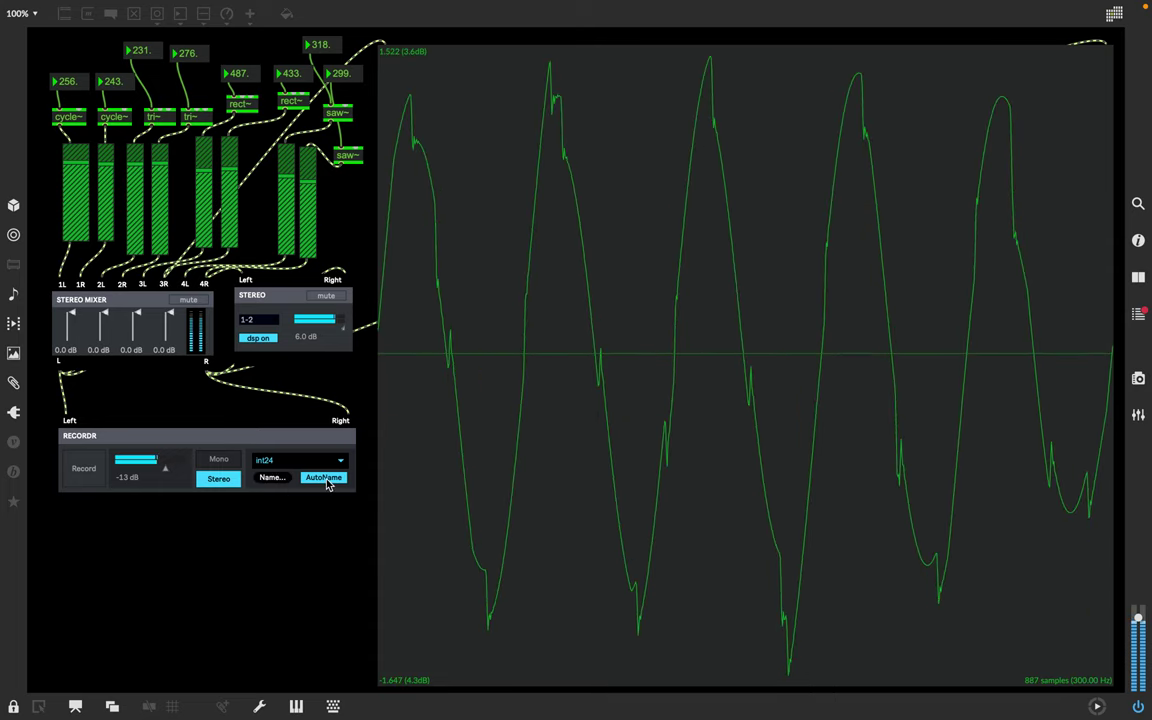
{"action": "left_click", "coordinate": [274, 479]}
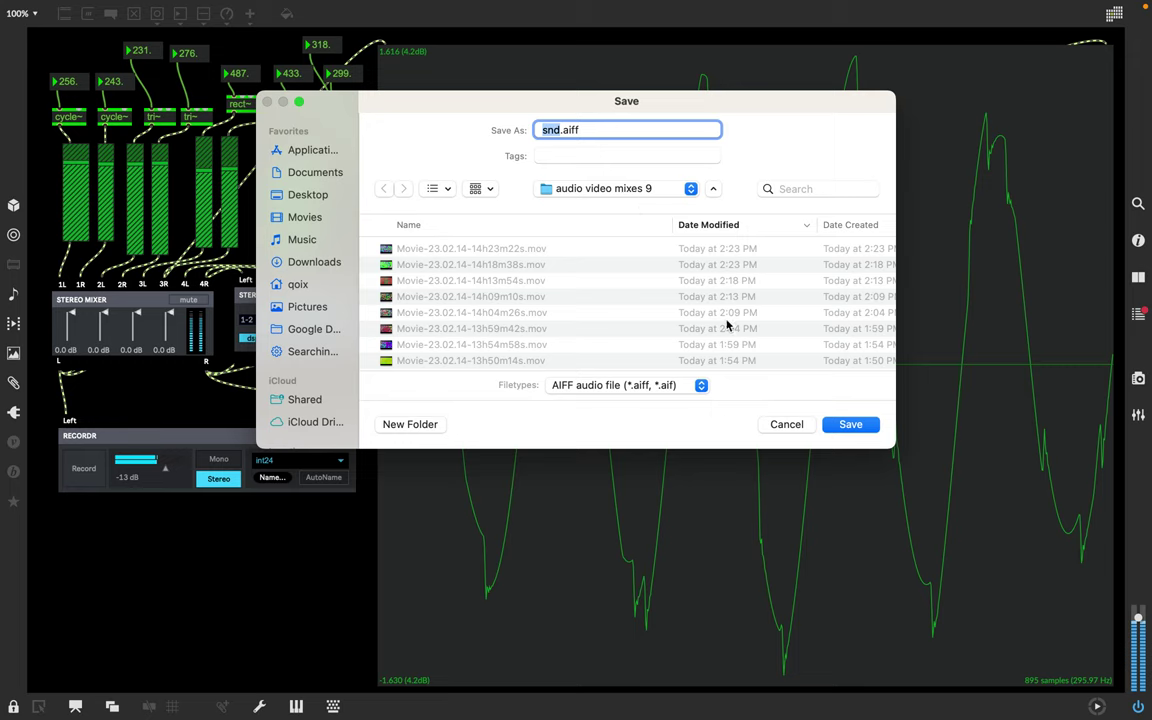
{"action": "left_click", "coordinate": [701, 386]}
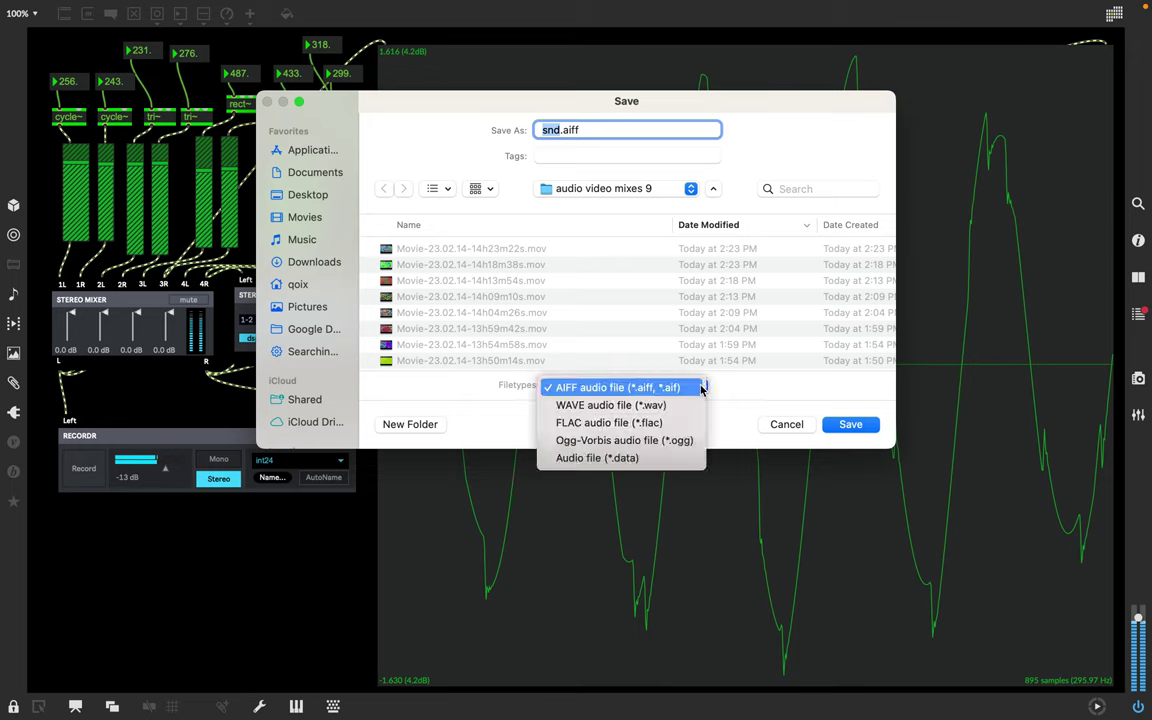
{"action": "left_click", "coordinate": [674, 406]}
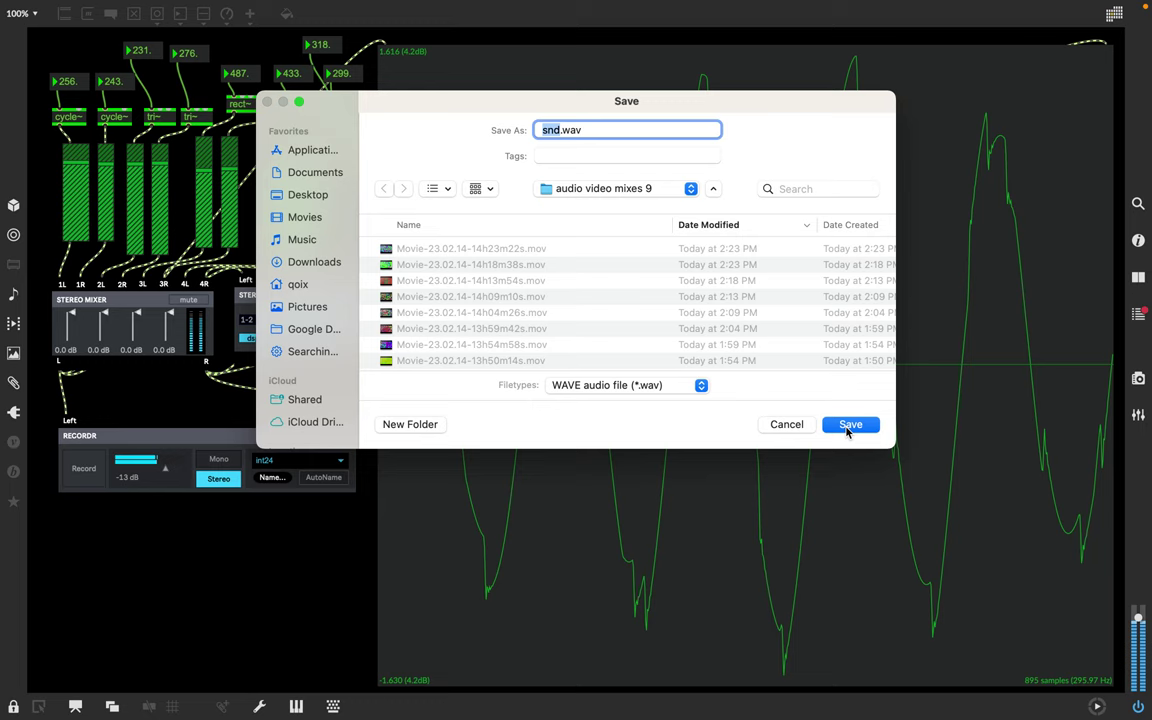
{"action": "left_click", "coordinate": [848, 424]}
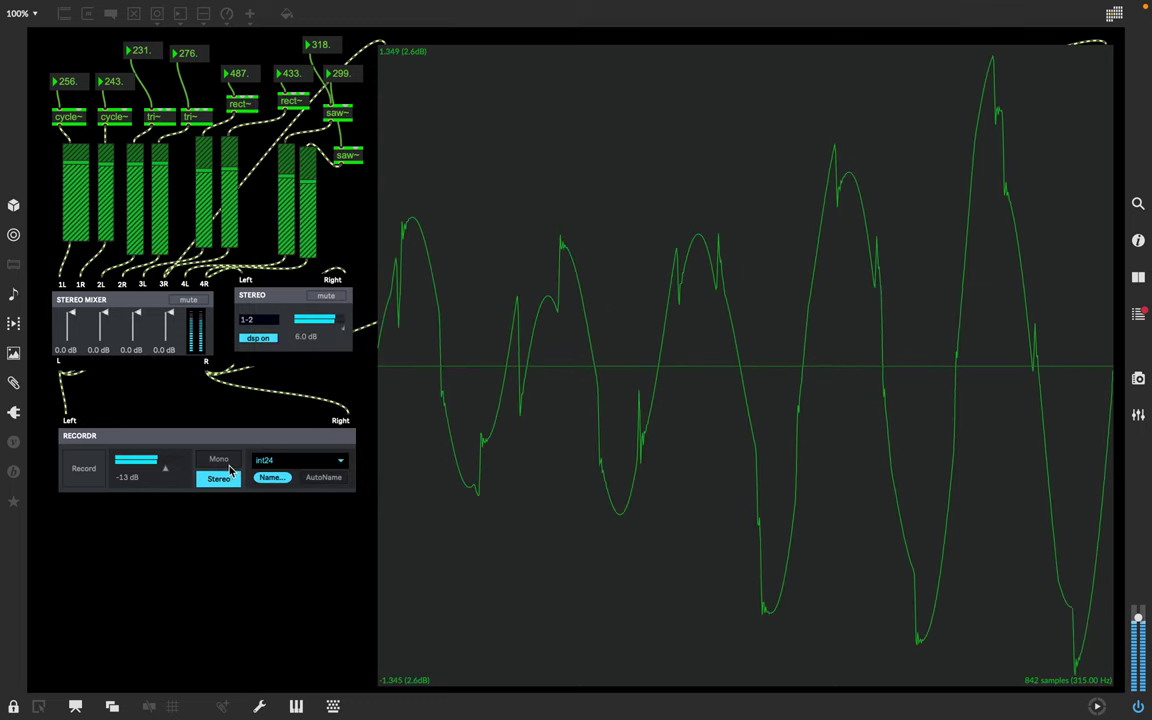
{"action": "left_click", "coordinate": [86, 477]}
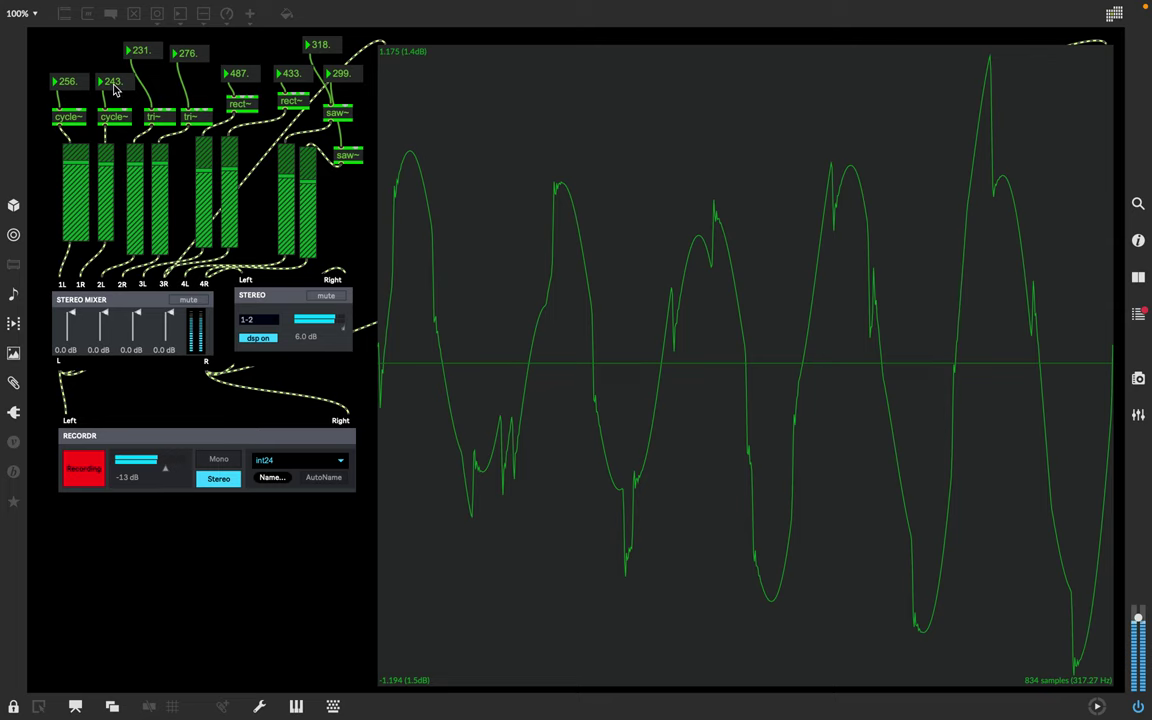
While recording, raise the second cycle~ frequency from 243 to 286 Hz.
{"action": "left_click_drag", "start_coordinate": [115, 90], "coordinate": [115, 47]}
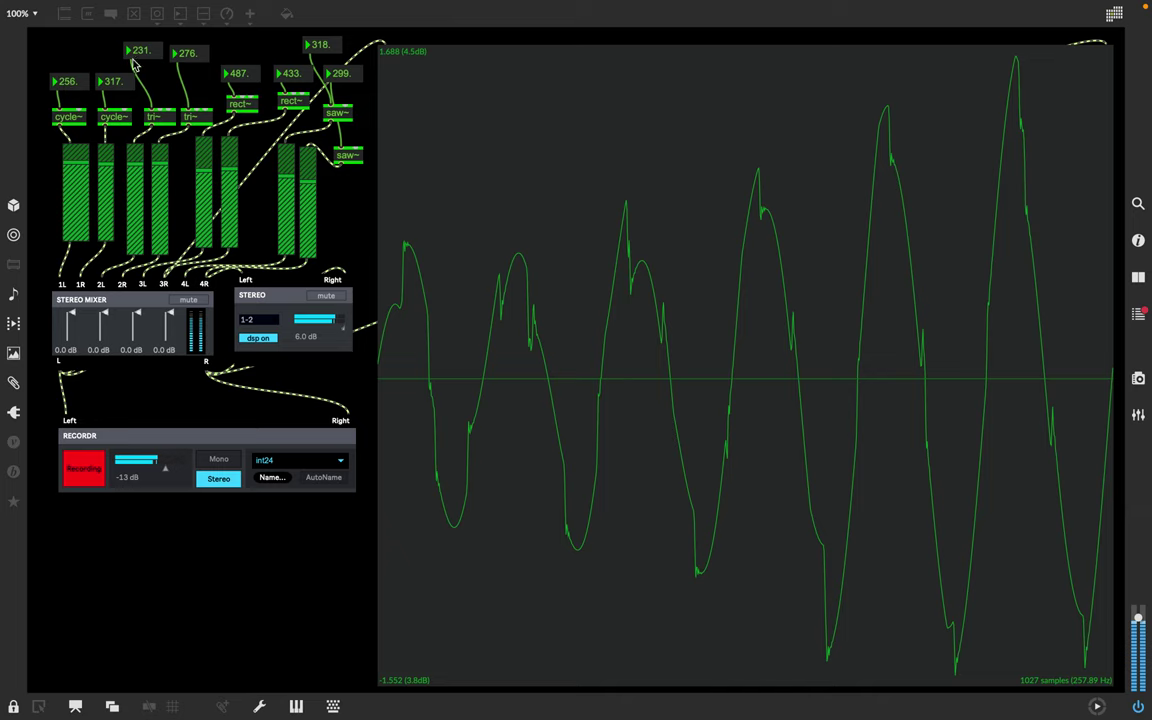
Set the first cycle~ to 350 Hz and the tri~ pair to 272 and 339 Hz.
{"action": "type", "text": "350"}
{"action": "key", "text": "Return"}
{"action": "type", "text": "272"}
{"action": "key", "text": "Return"}
{"action": "type", "text": "321"}
{"action": "key", "text": "Return"}
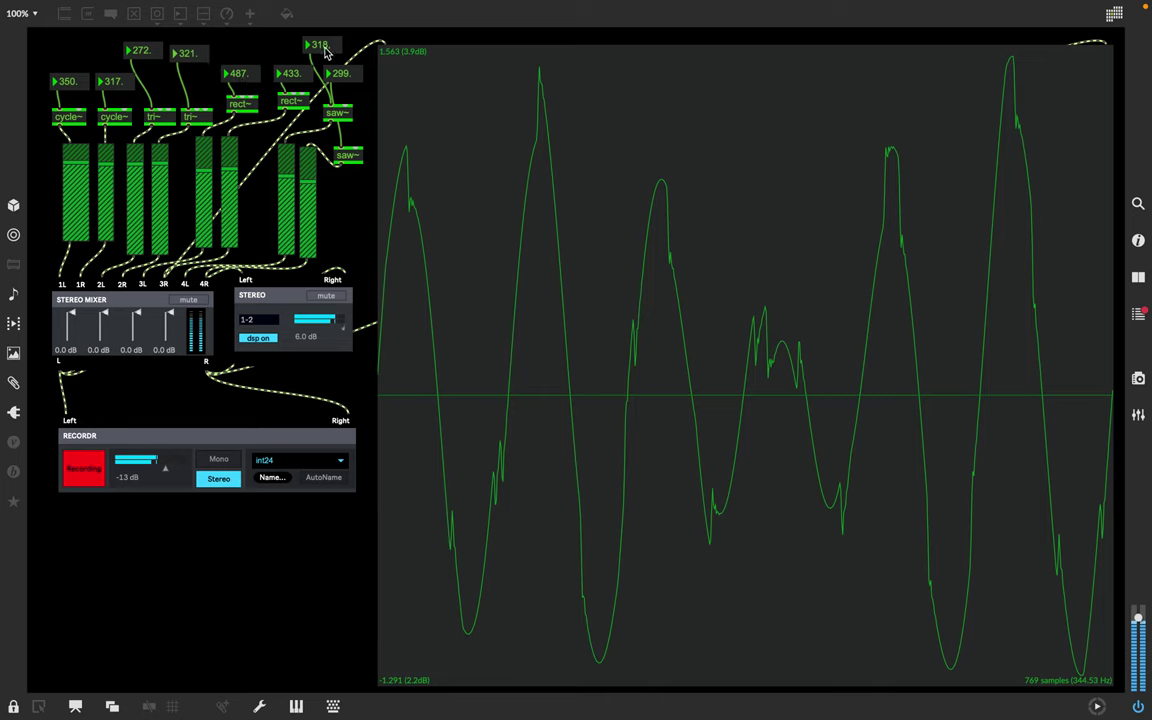
{"action": "type", "text": "339"}
{"action": "key", "text": "Return"}
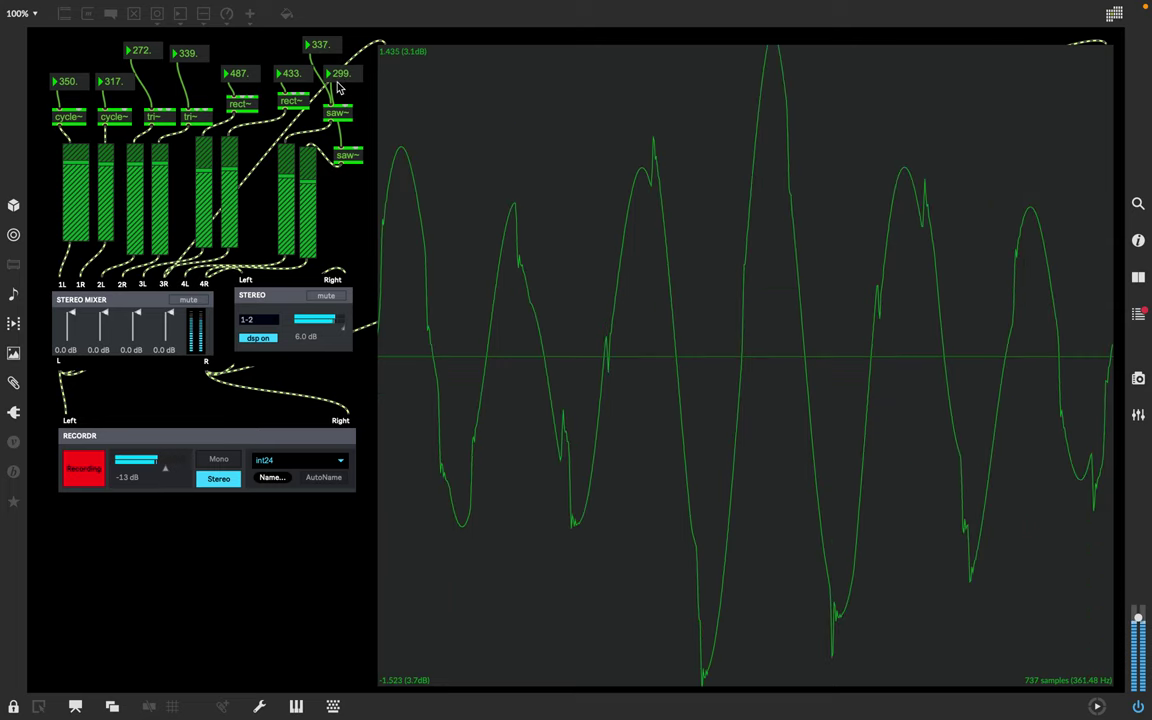
Raise a saw~ frequency from 299 to 334 Hz and the first cycle~ to 375 Hz.
{"action": "left_click_drag", "start_coordinate": [338, 88], "coordinate": [338, 80]}
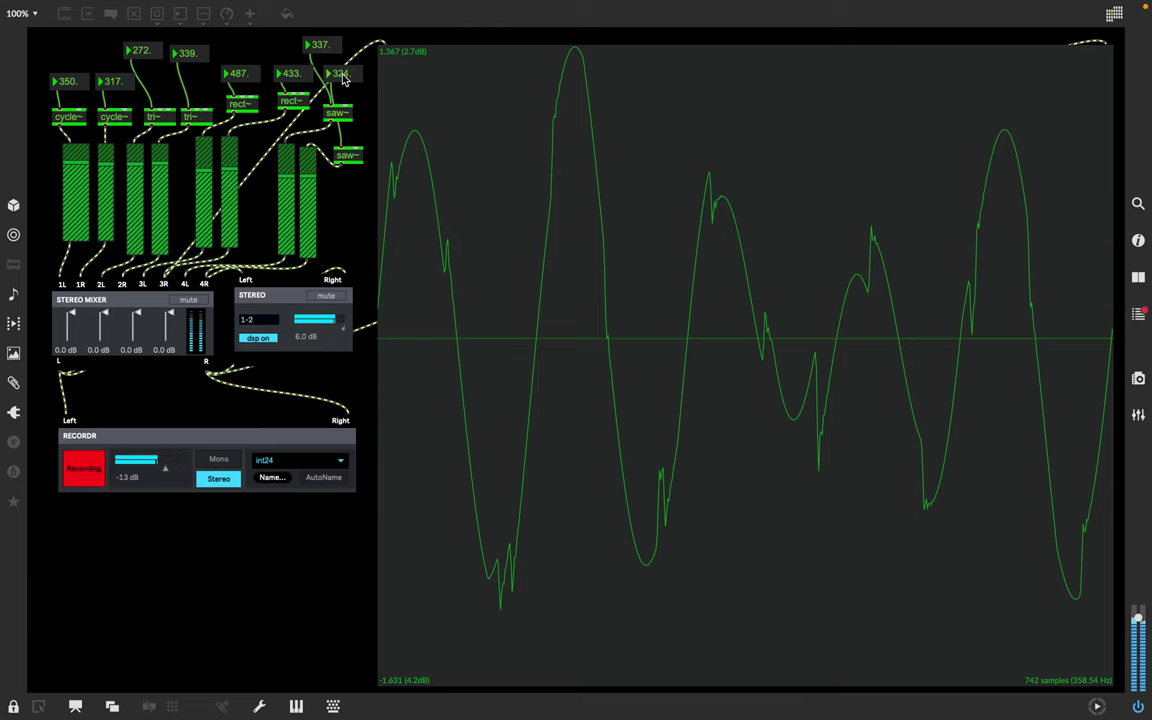
{"action": "type", "text": "334"}
{"action": "key", "text": "Return"}
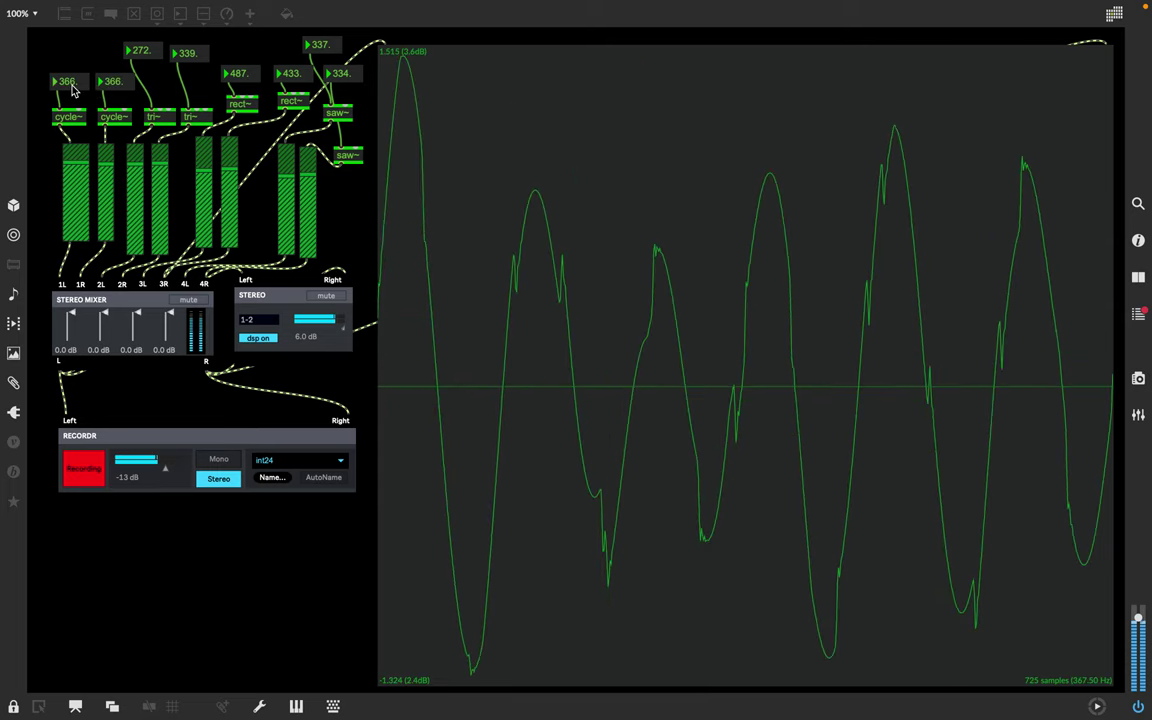
{"action": "type", "text": "375"}
{"action": "key", "text": "Return"}
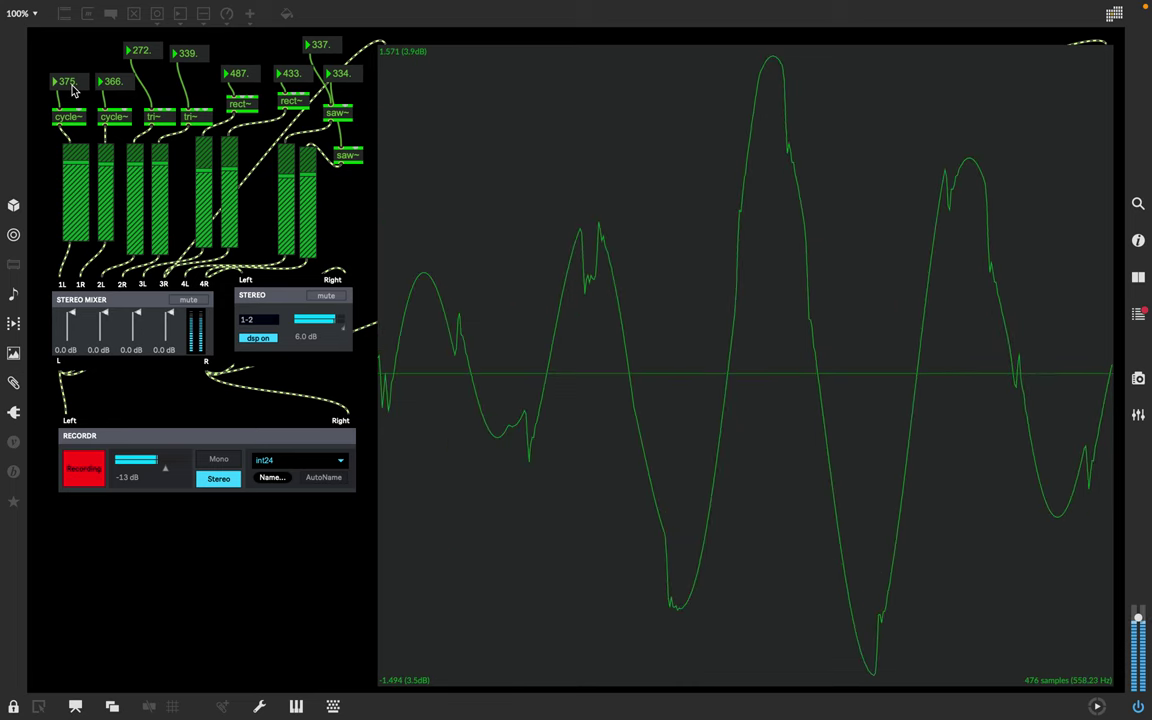